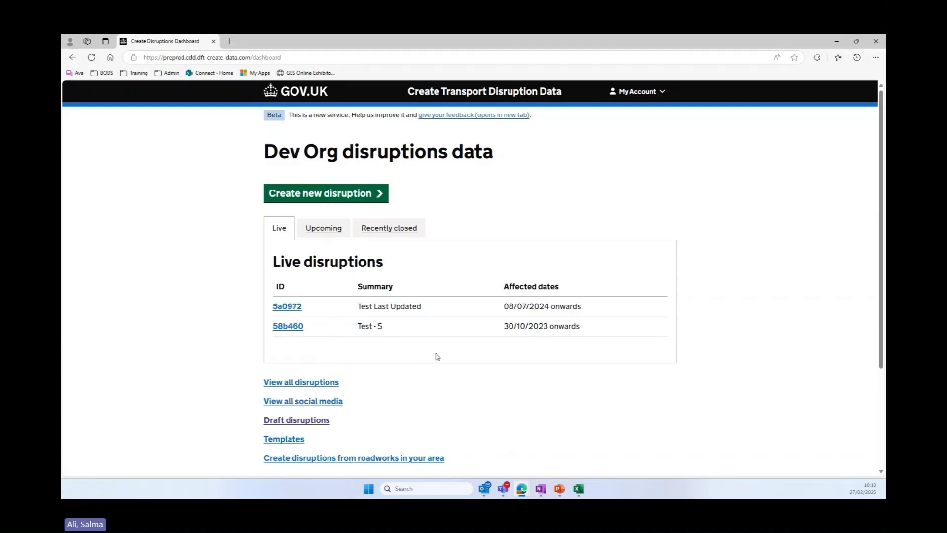
Check the upcoming and recently closed disruptions on the dashboard, and return to the live disruptions
{"action": "left_click", "coordinate": [324, 228]}
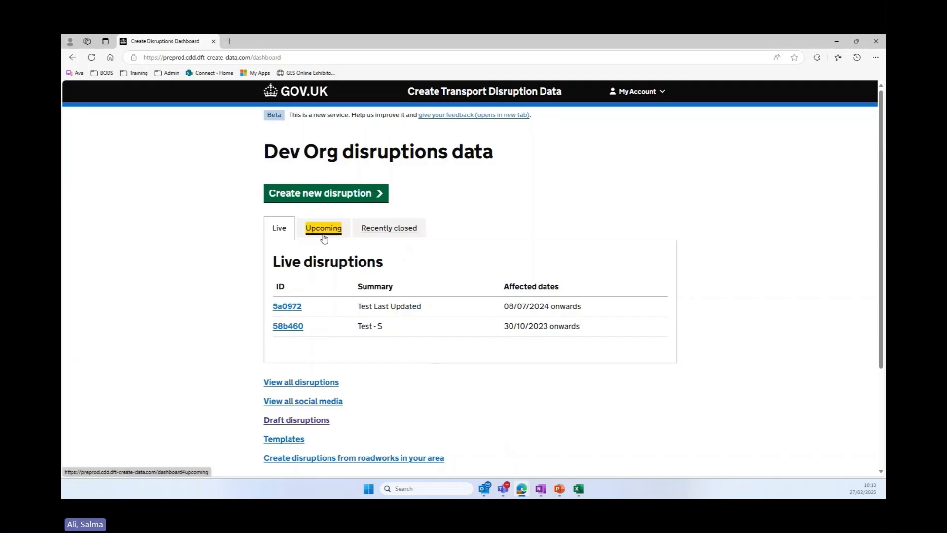
{"action": "left_click", "coordinate": [373, 229]}
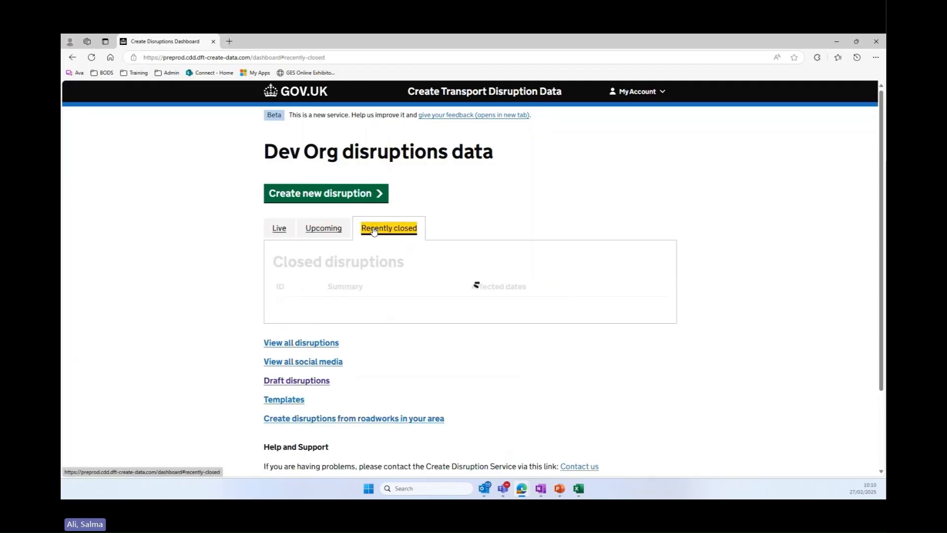
{"action": "left_click", "coordinate": [279, 228]}
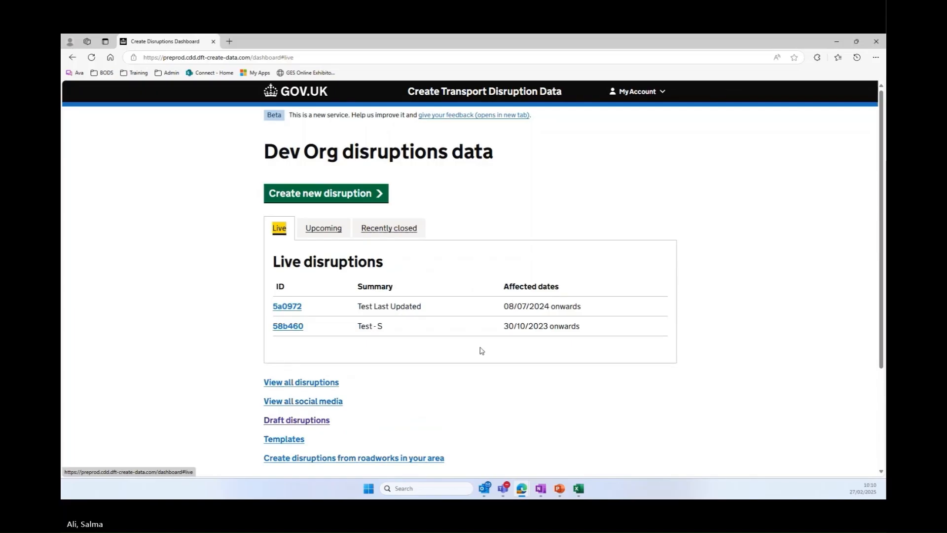
Open the list of all disruptions, review its dates, severities and statuses, and return to the dashboard
{"action": "left_click", "coordinate": [279, 382]}
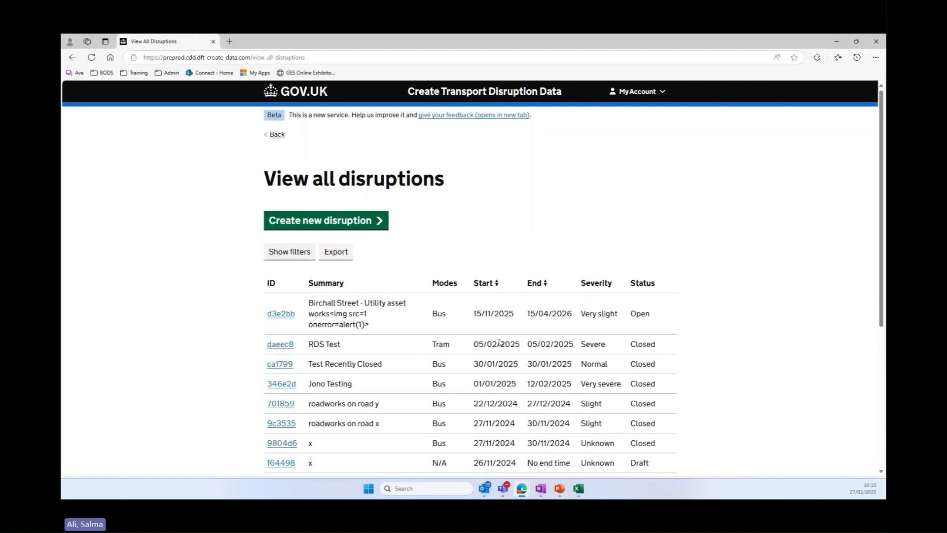
{"action": "scroll", "coordinate": [691, 355], "scroll_direction": "down", "scroll_amount": 3}
{"action": "scroll", "coordinate": [355, 329], "scroll_direction": "up", "scroll_amount": 1}
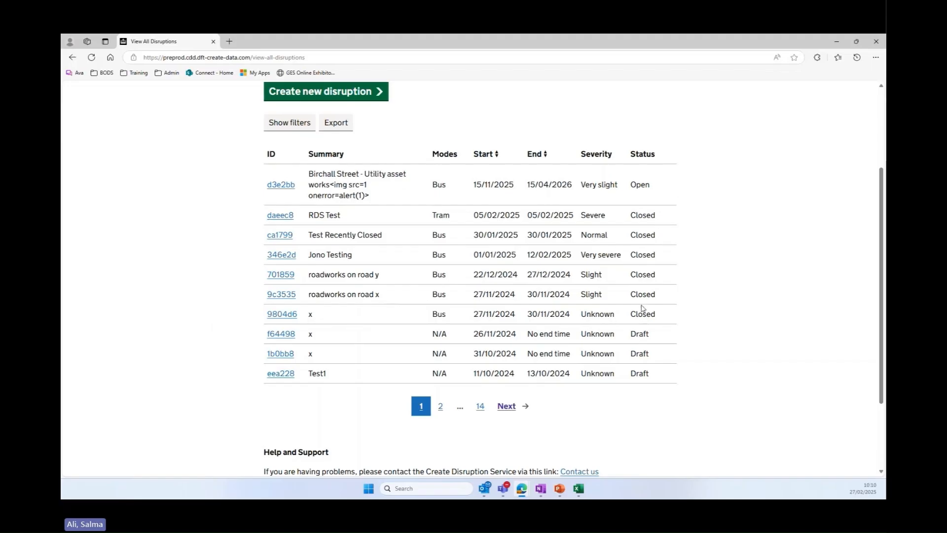
{"action": "scroll", "coordinate": [465, 360], "scroll_direction": "up", "scroll_amount": 2}
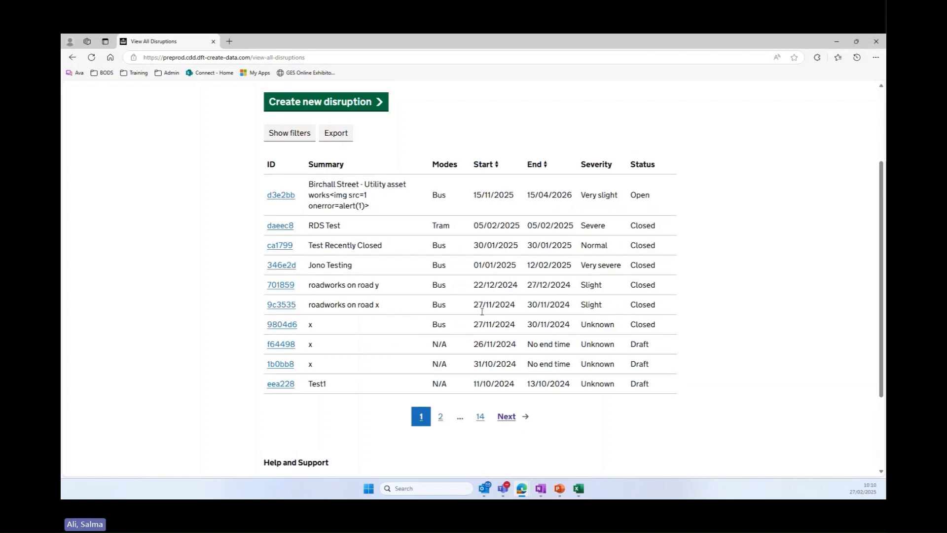
{"action": "scroll", "coordinate": [461, 306], "scroll_direction": "up", "scroll_amount": 2}
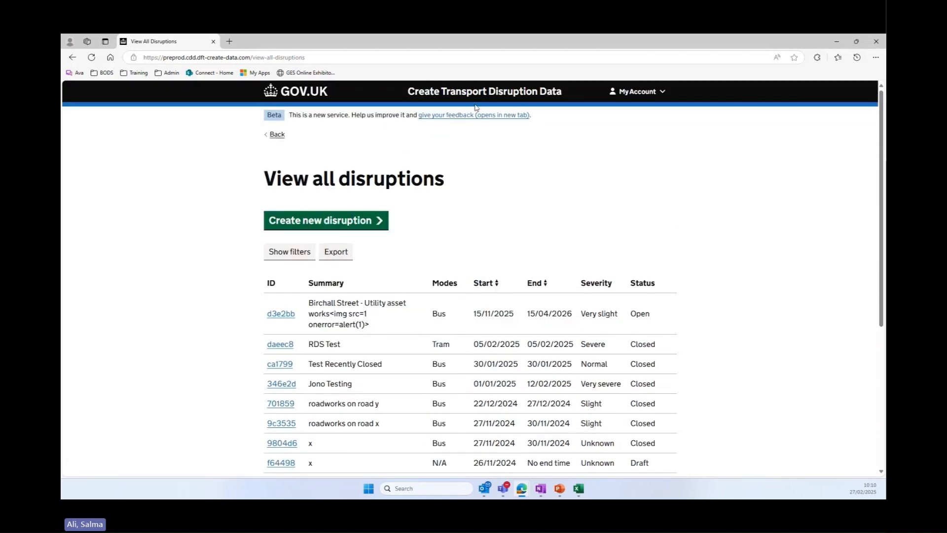
{"action": "left_click", "coordinate": [278, 134]}
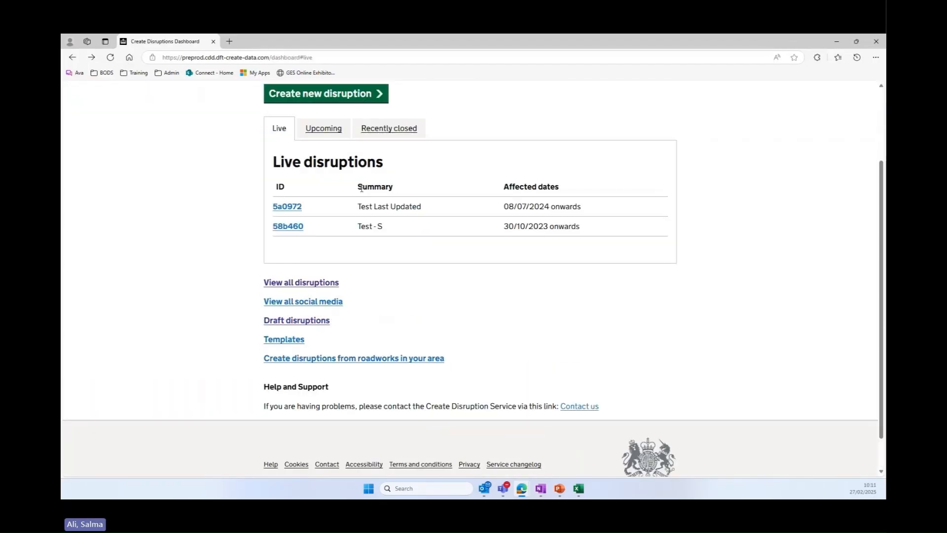
Open the roadworks available for creating disruptions and examine their locations on the map and the recent live roadworks list
{"action": "scroll", "coordinate": [378, 269], "scroll_direction": "up", "scroll_amount": 2}
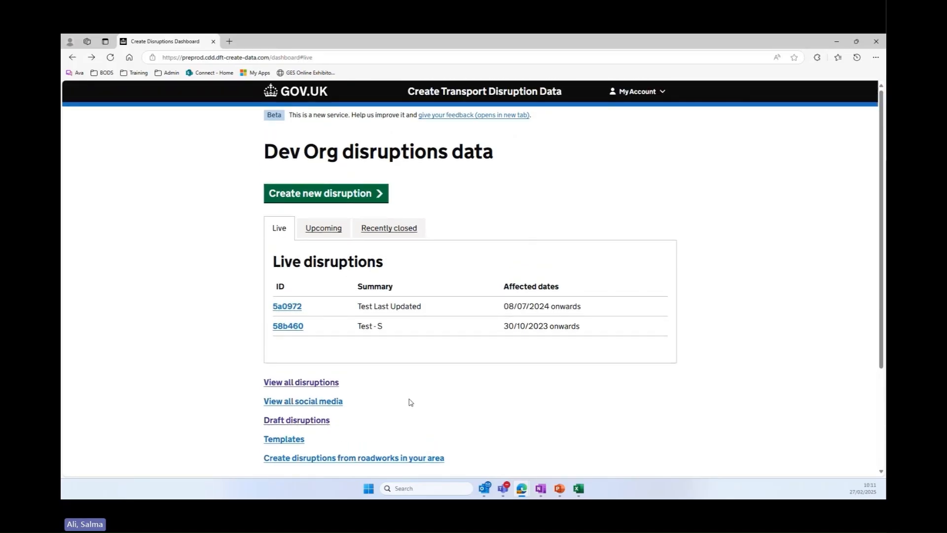
{"action": "scroll", "coordinate": [408, 401], "scroll_direction": "down", "scroll_amount": 1}
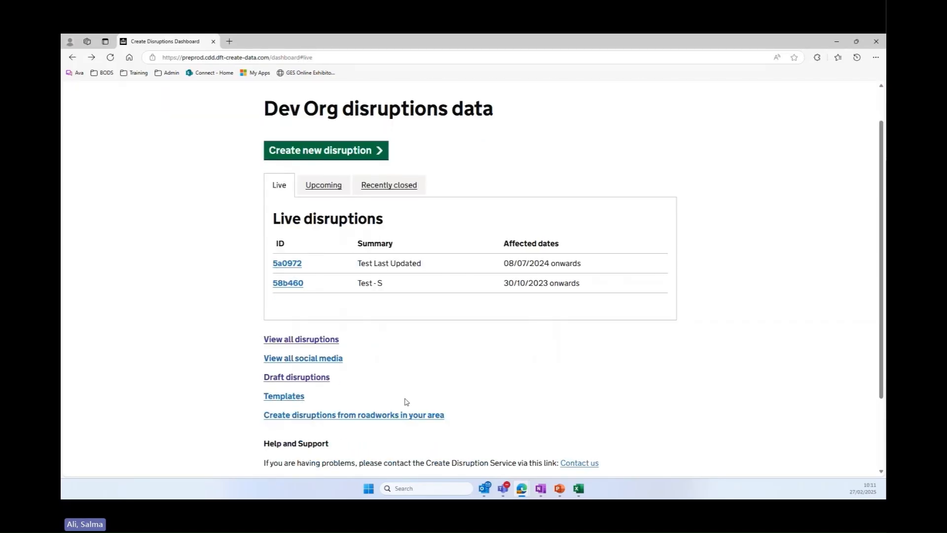
{"action": "left_click", "coordinate": [329, 416]}
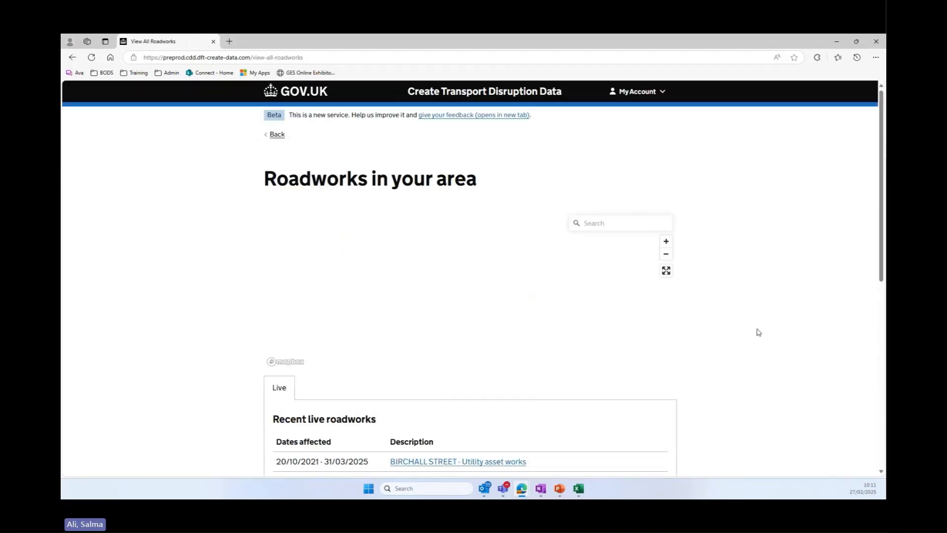
{"action": "scroll", "coordinate": [759, 332], "scroll_direction": "down", "scroll_amount": 2}
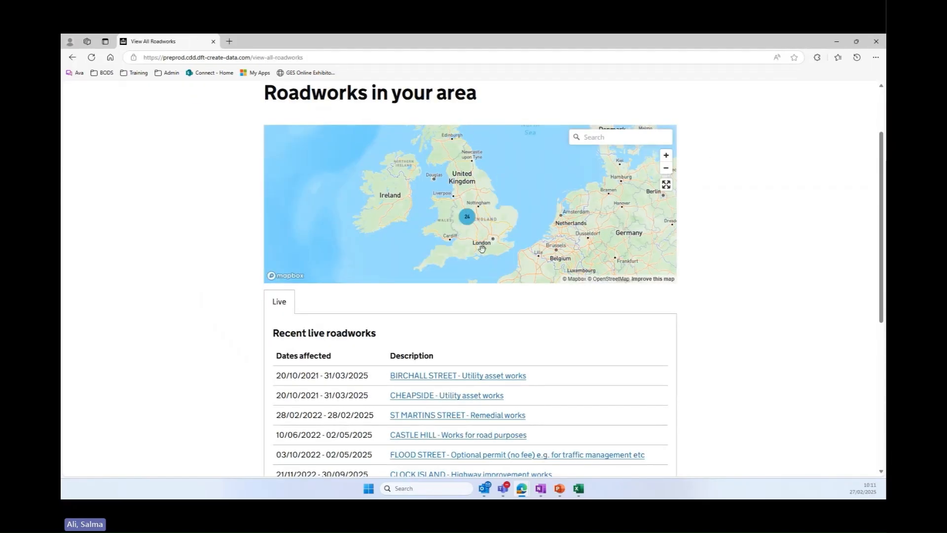
{"action": "scroll", "coordinate": [479, 219], "scroll_direction": "up", "scroll_amount": 4}
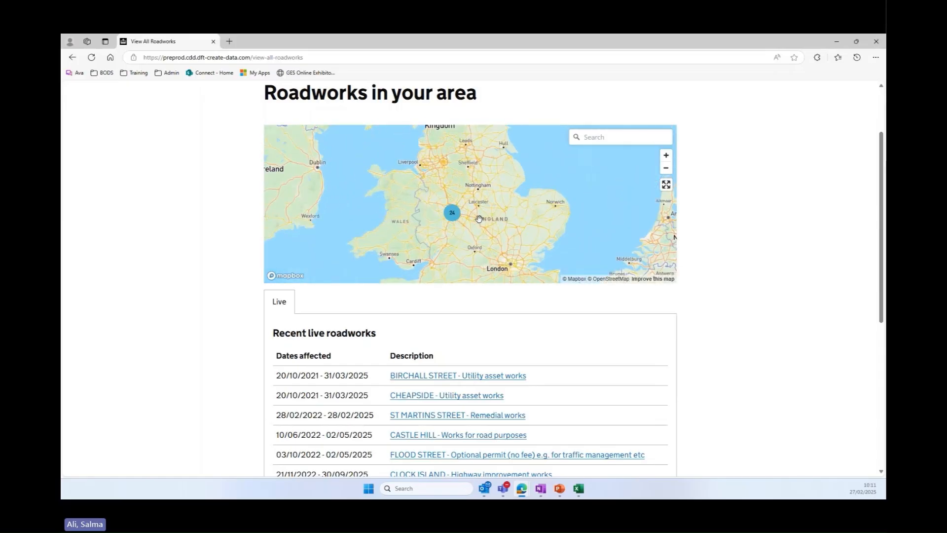
{"action": "scroll", "coordinate": [720, 258], "scroll_direction": "up", "scroll_amount": 1}
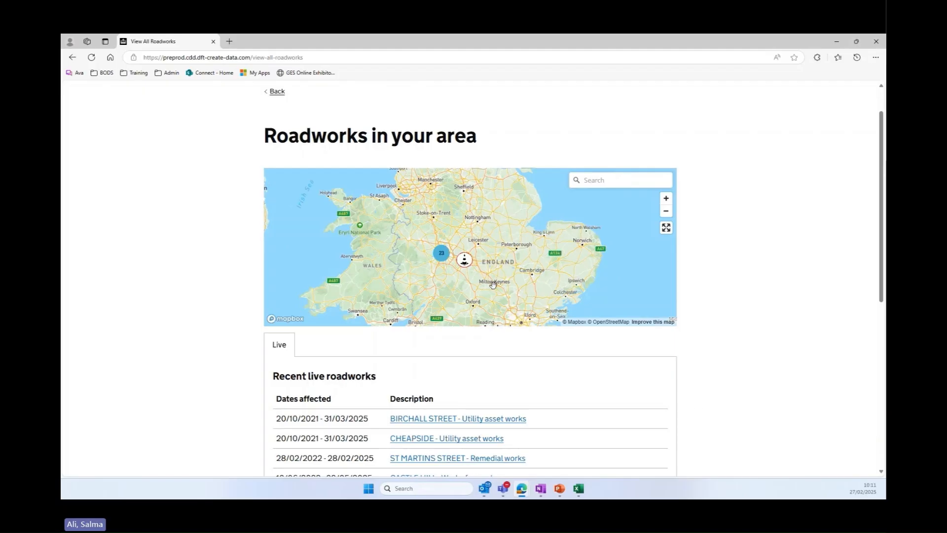
{"action": "scroll", "coordinate": [441, 245], "scroll_direction": "up", "scroll_amount": 3}
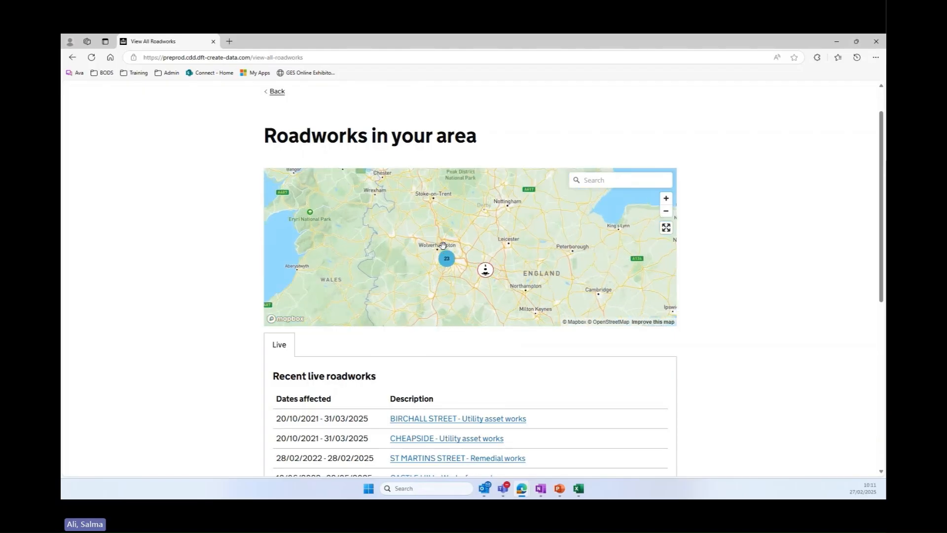
{"action": "scroll", "coordinate": [443, 245], "scroll_direction": "up", "scroll_amount": 2}
{"action": "scroll", "coordinate": [744, 288], "scroll_direction": "down", "scroll_amount": 2}
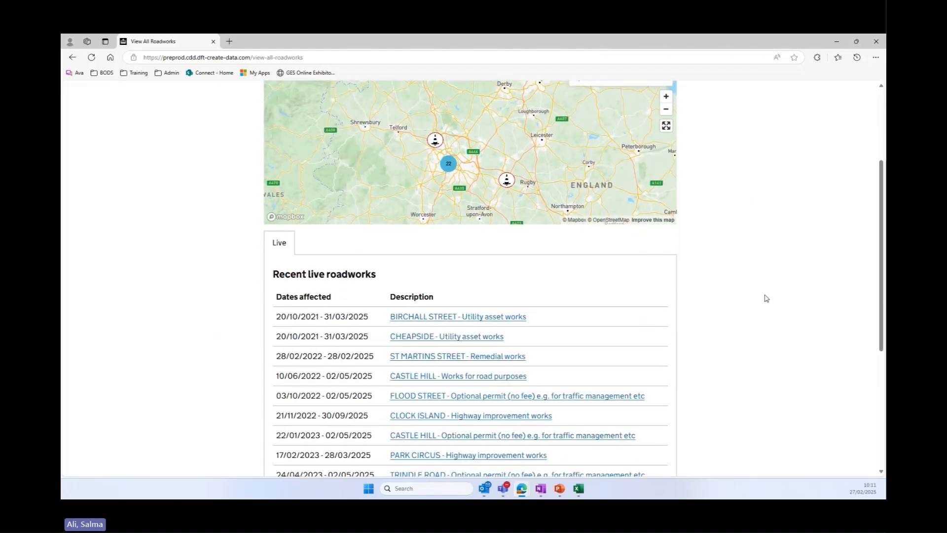
{"action": "scroll", "coordinate": [765, 297], "scroll_direction": "down", "scroll_amount": 3}
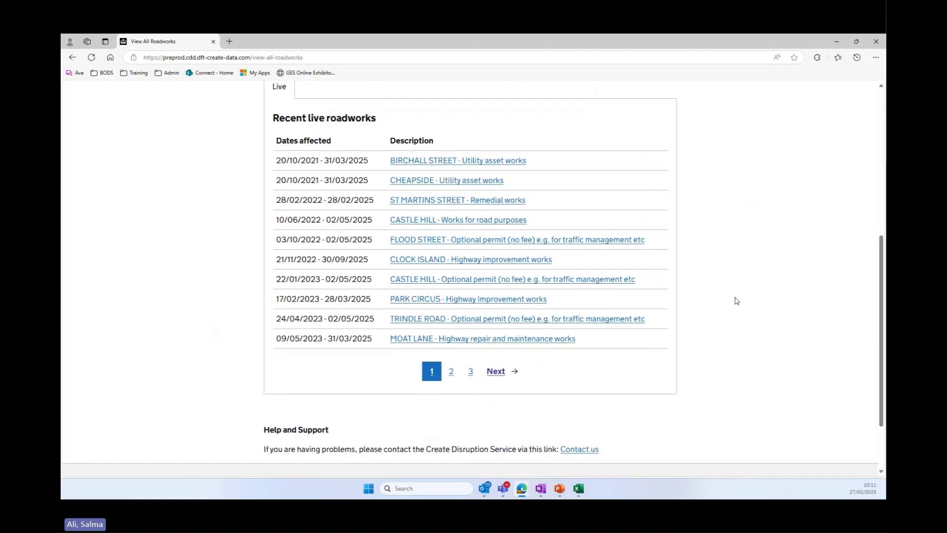
Open the details of the Bath Row optional permit roadwork on page 3 of the recent live roadworks
{"action": "left_click", "coordinate": [470, 371]}
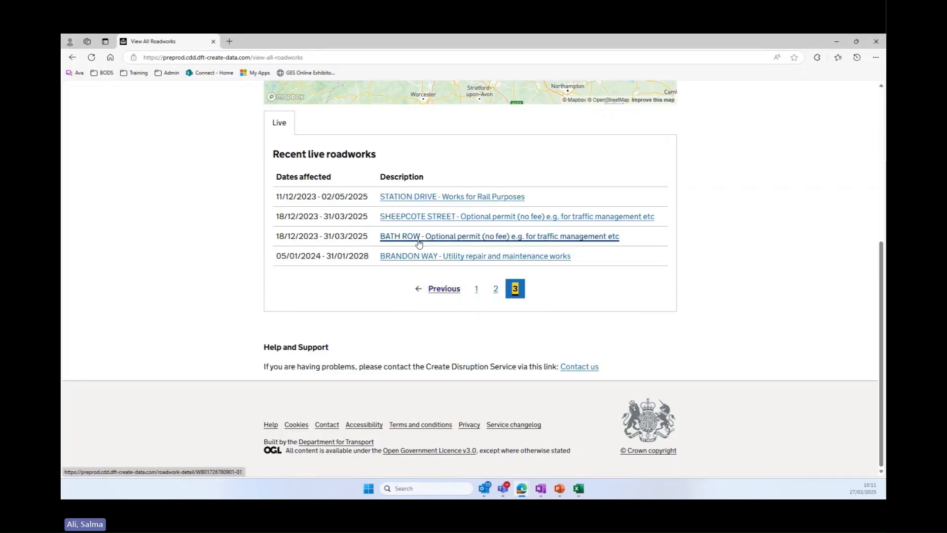
{"action": "left_click", "coordinate": [420, 239]}
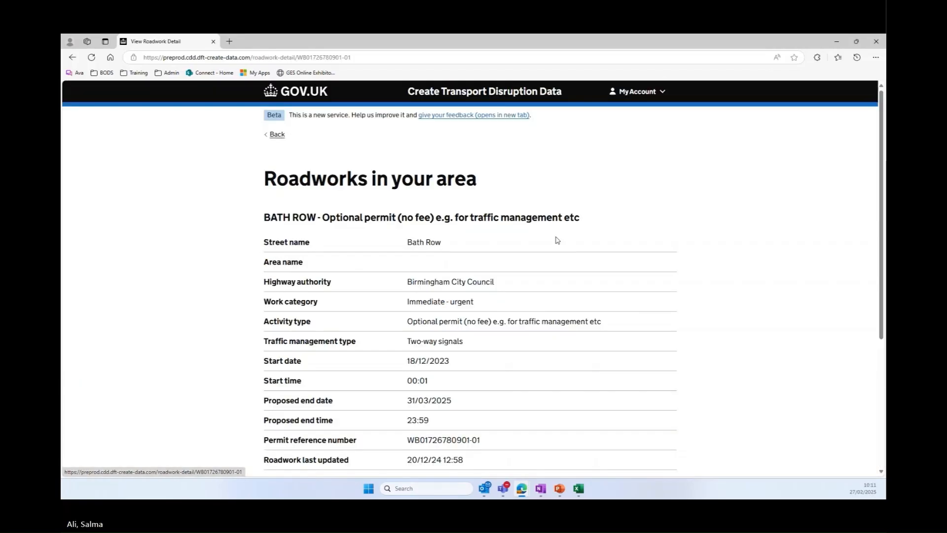
{"action": "scroll", "coordinate": [676, 247], "scroll_direction": "down", "scroll_amount": 2}
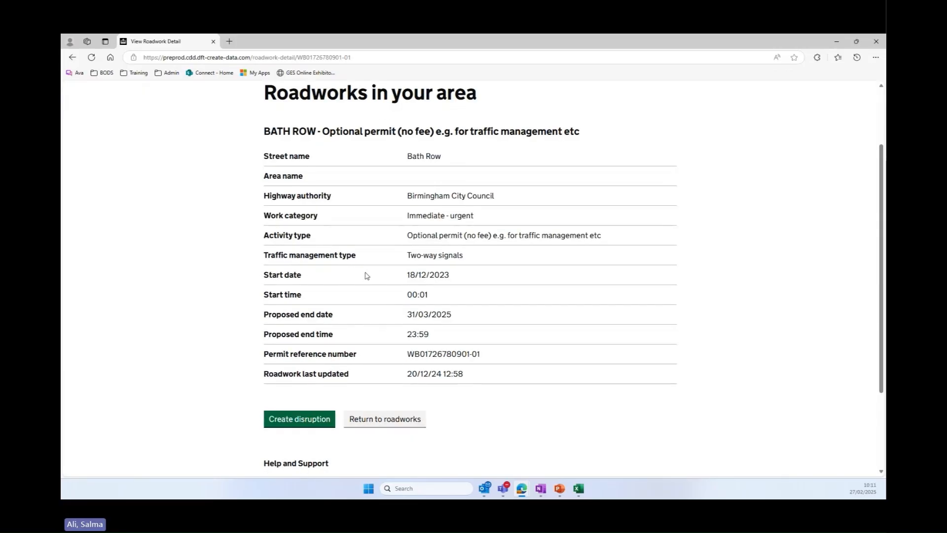
Create a planned disruption from the Bath Row roadwork with the description "x", keep the prefilled details, and save it to continue to its consequence
{"action": "left_click", "coordinate": [302, 417]}
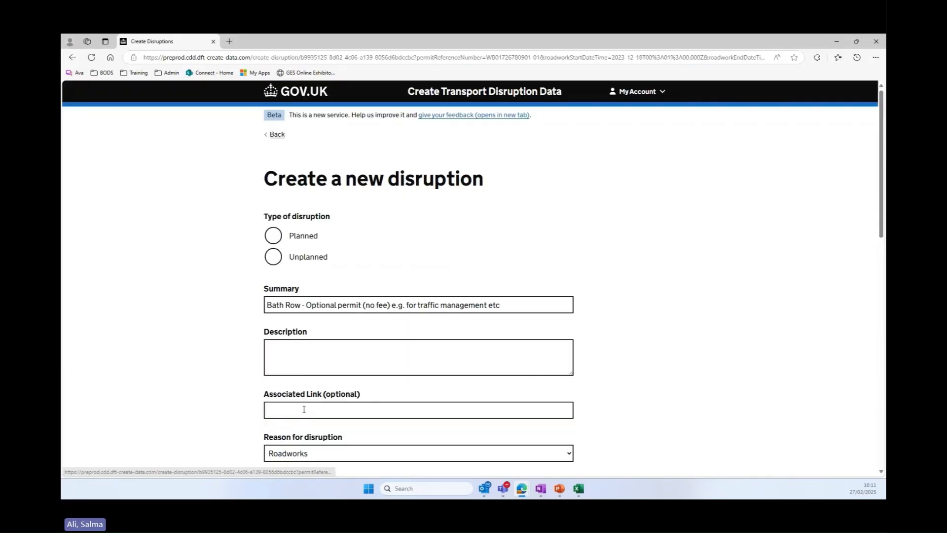
{"action": "scroll", "coordinate": [672, 277], "scroll_direction": "down", "scroll_amount": 2}
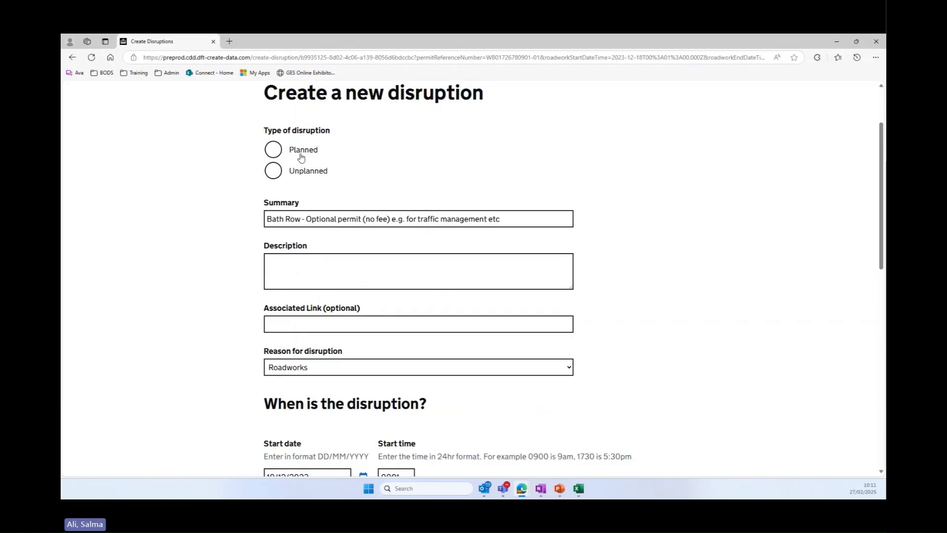
{"action": "left_click", "coordinate": [300, 157]}
{"action": "left_click", "coordinate": [287, 276]}
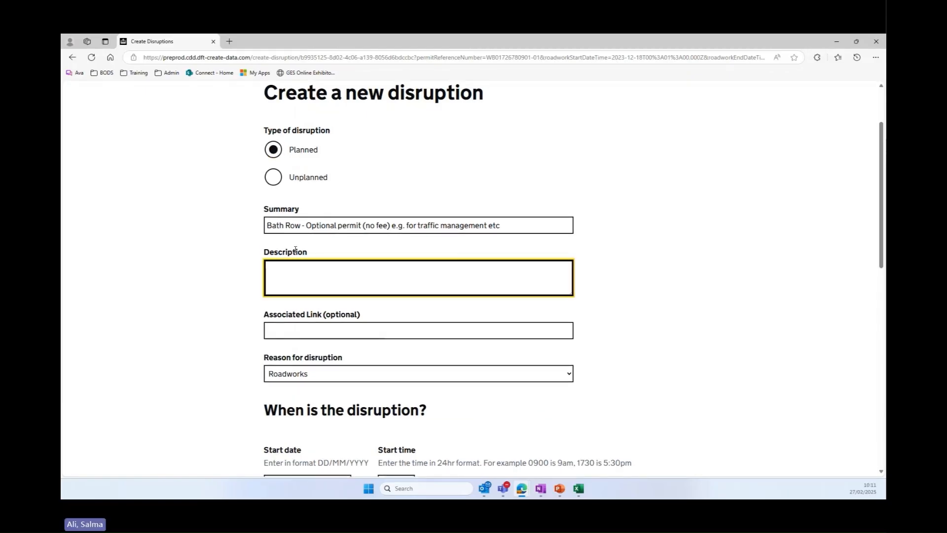
{"action": "type", "text": "x"}
{"action": "scroll", "coordinate": [587, 231], "scroll_direction": "down", "scroll_amount": 2}
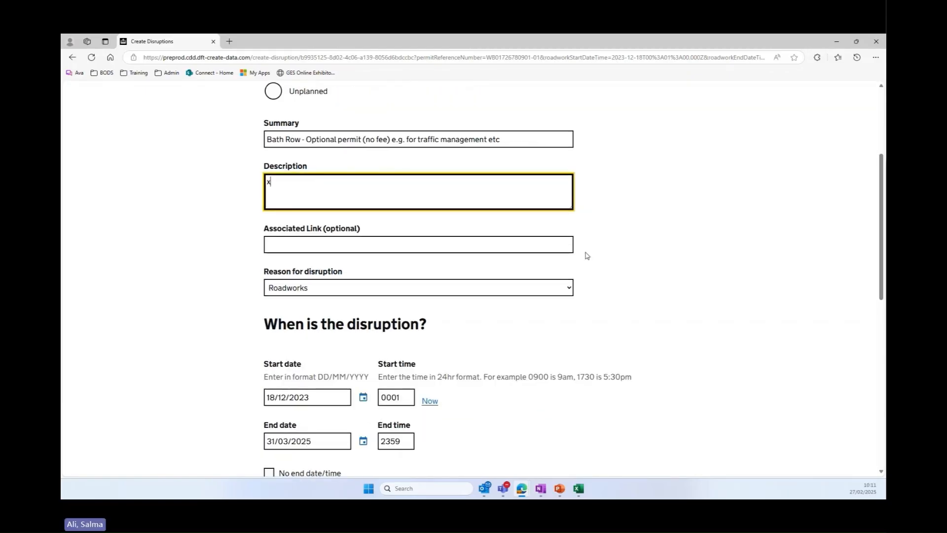
{"action": "scroll", "coordinate": [587, 255], "scroll_direction": "down", "scroll_amount": 6}
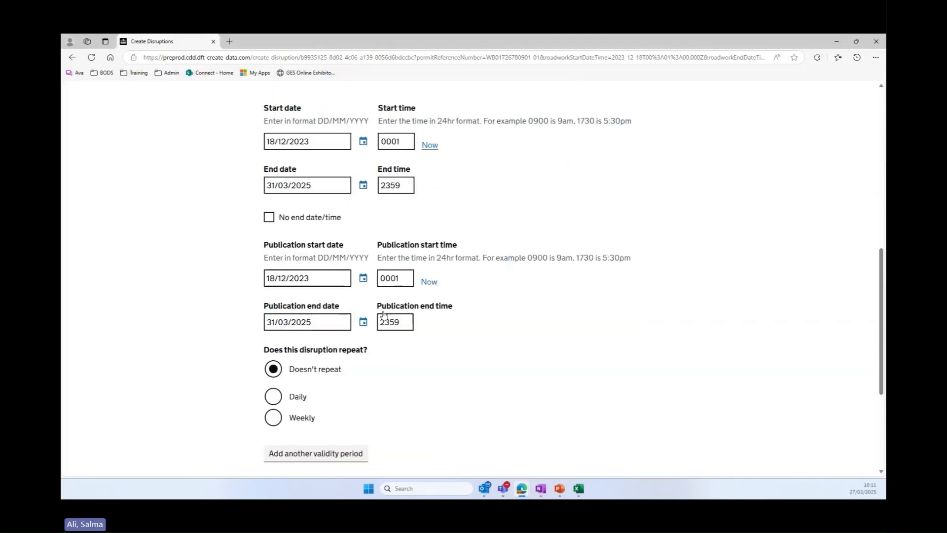
{"action": "scroll", "coordinate": [383, 314], "scroll_direction": "down", "scroll_amount": 1}
{"action": "left_click", "coordinate": [319, 451]}
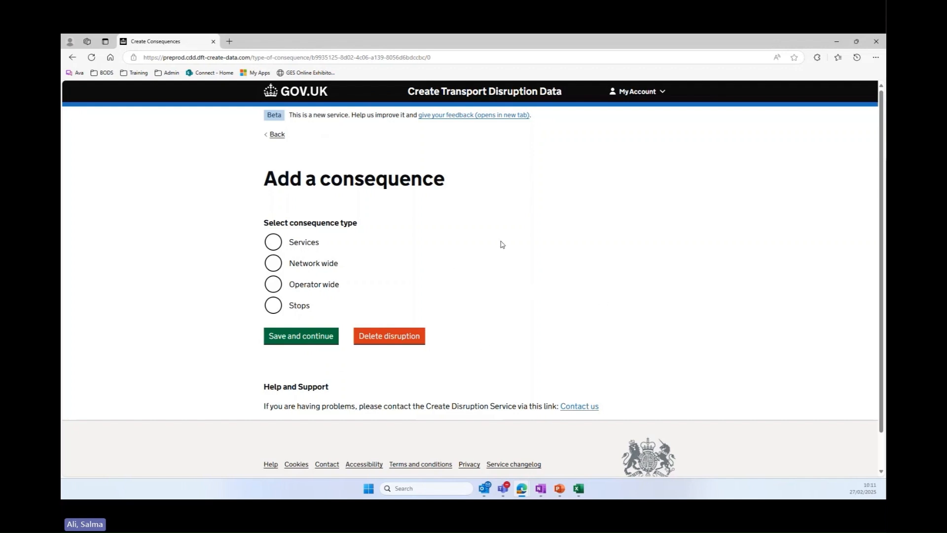
Delete the disruption created from the Bath Row roadwork and confirm the deletion
{"action": "left_click", "coordinate": [404, 338]}
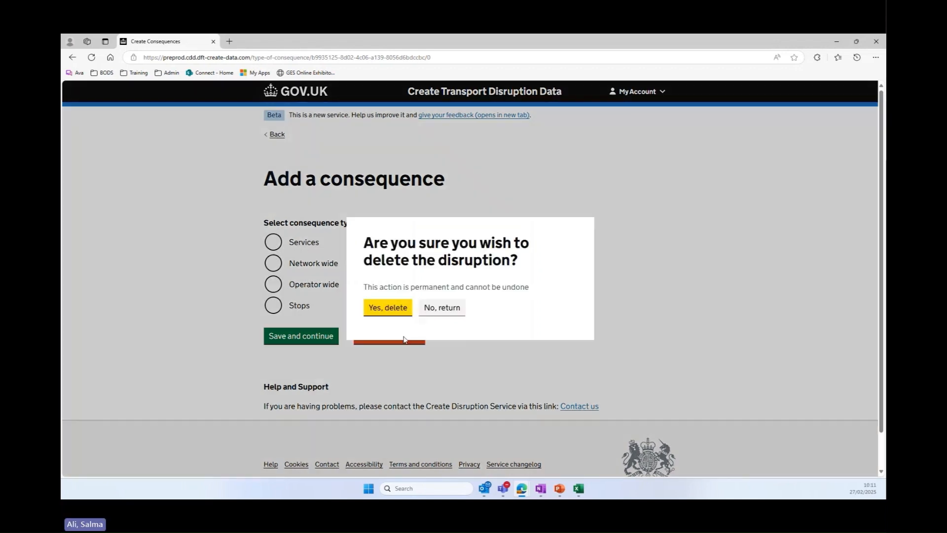
{"action": "left_click", "coordinate": [394, 308]}
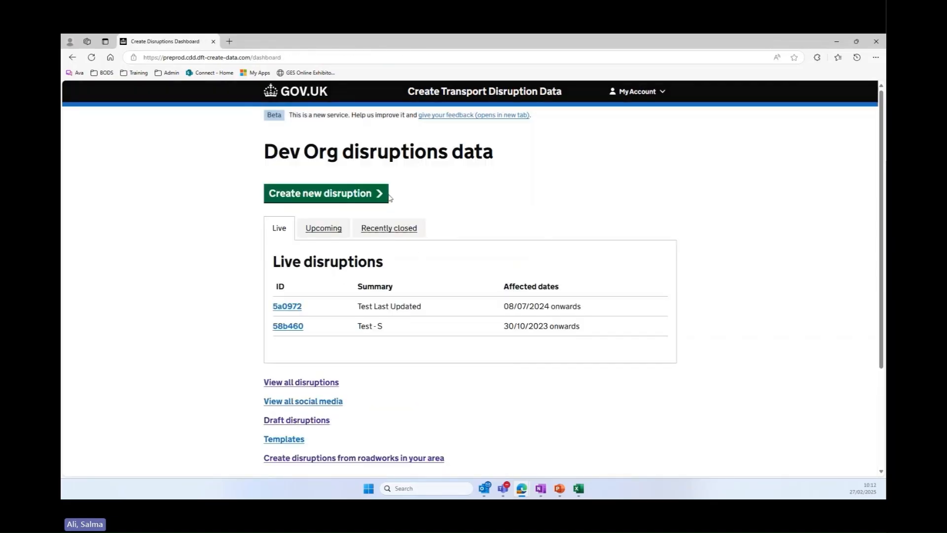
Start a new disruption from the dashboard, make it planned, and enter the summary "roadworks on road a"
{"action": "left_click", "coordinate": [367, 196]}
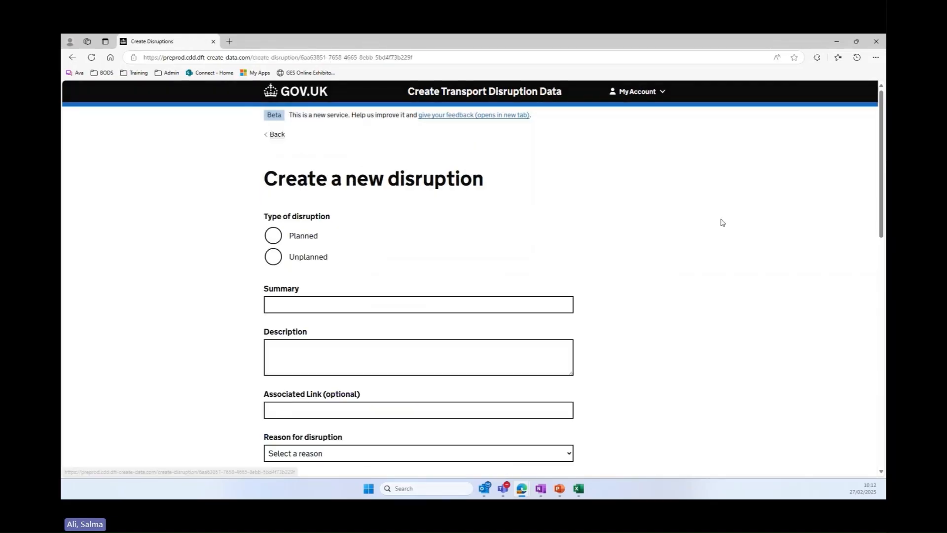
{"action": "scroll", "coordinate": [721, 221], "scroll_direction": "down", "scroll_amount": 2}
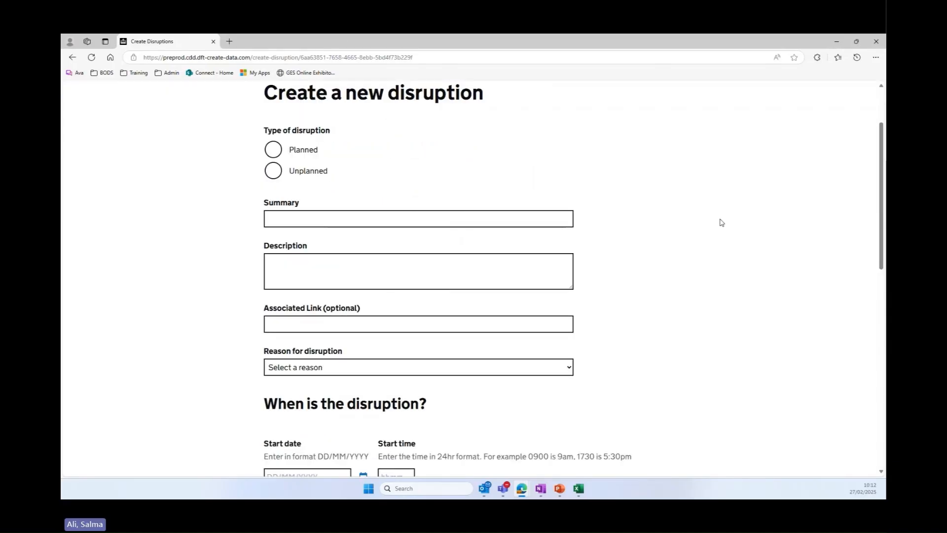
{"action": "scroll", "coordinate": [422, 232], "scroll_direction": "up", "scroll_amount": 1}
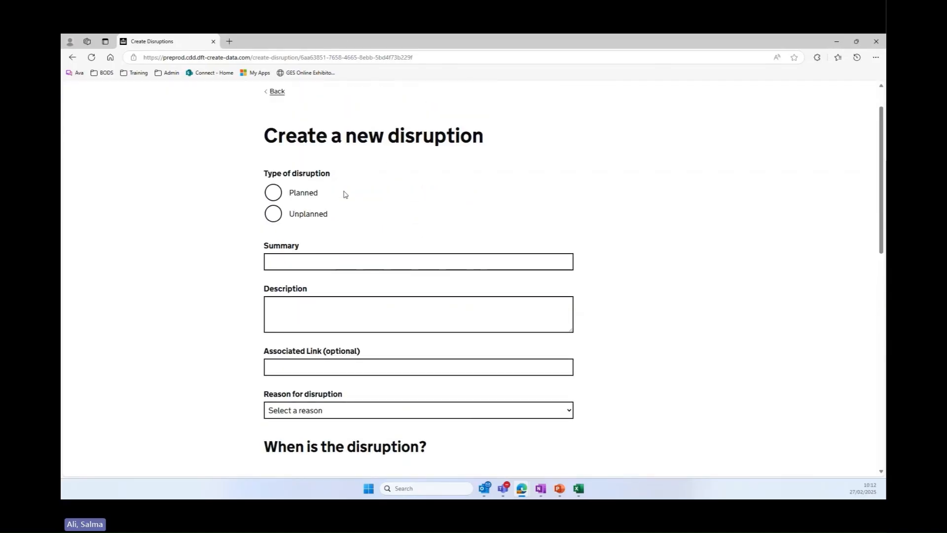
{"action": "left_click", "coordinate": [276, 197]}
{"action": "left_click", "coordinate": [292, 263]}
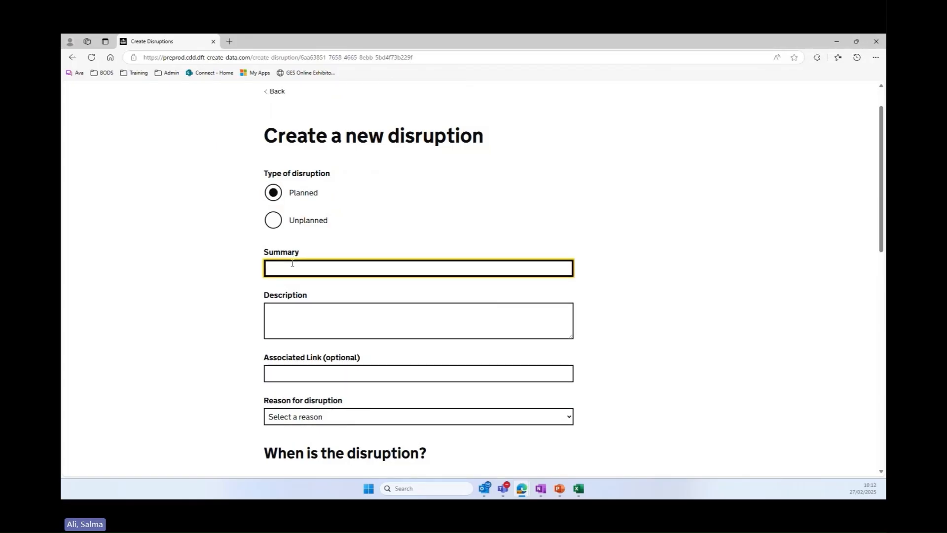
{"action": "type", "text": "roadworks on road a"}
Copy the summary text "roadworks on road a" into the disruption's description
{"action": "left_click", "coordinate": [313, 305]}
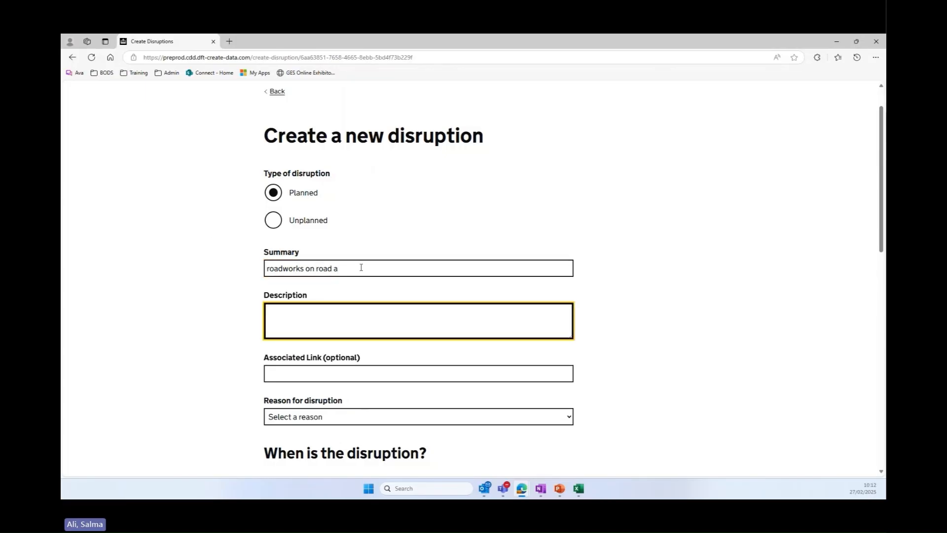
{"action": "key", "text": "shift+Tab"}
{"action": "key", "text": "ctrl+c"}
{"action": "left_click", "coordinate": [290, 320]}
{"action": "key", "text": "ctrl+v"}
{"action": "scroll", "coordinate": [334, 386], "scroll_direction": "down", "scroll_amount": 1}
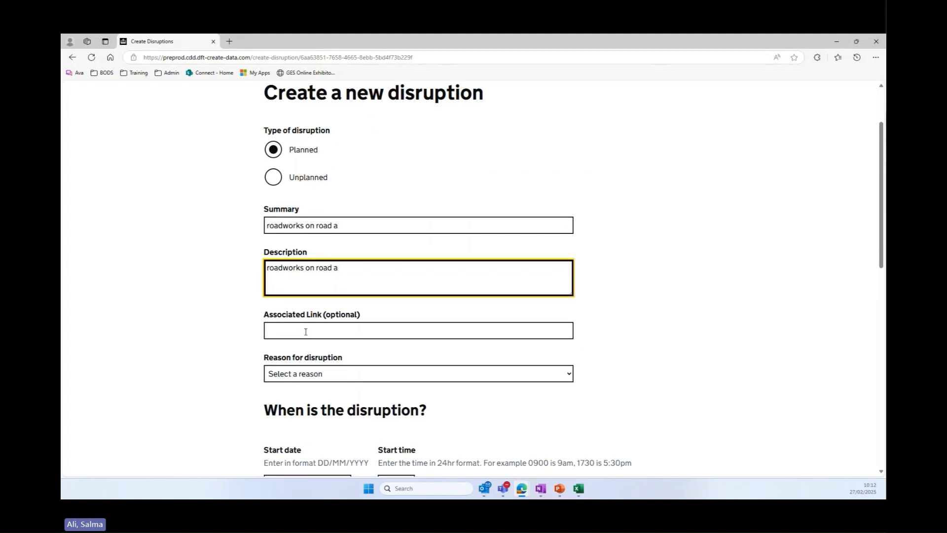
{"action": "scroll", "coordinate": [293, 365], "scroll_direction": "down", "scroll_amount": 1}
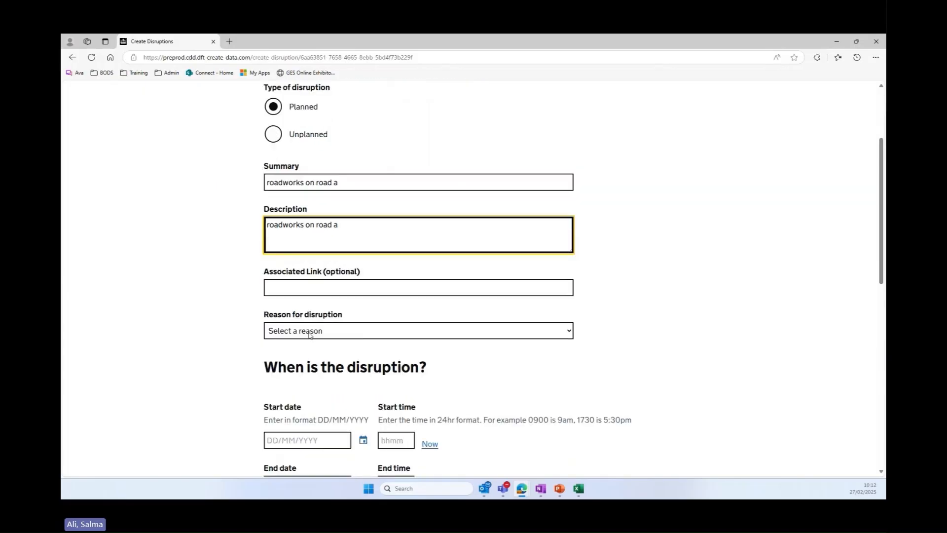
Set the reason for the disruption to Roadworks
{"action": "left_click", "coordinate": [310, 332]}
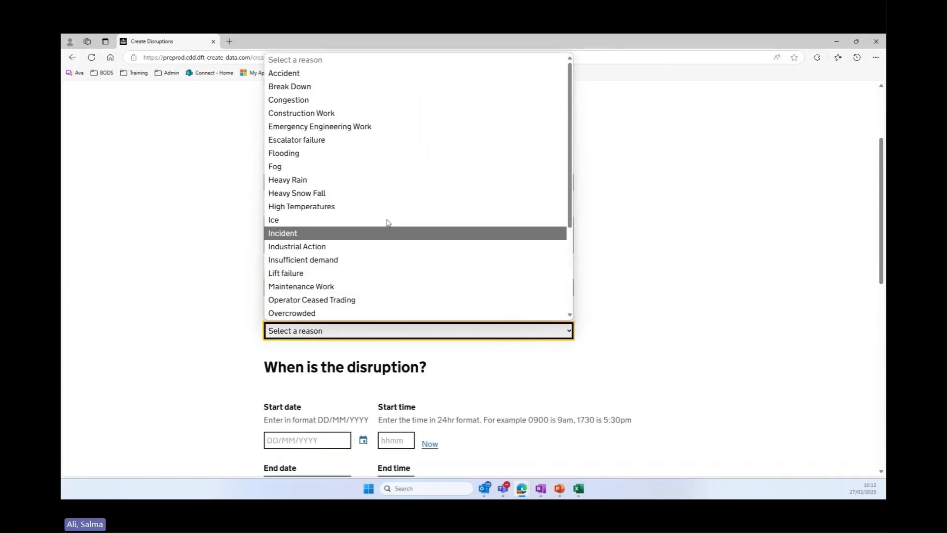
{"action": "scroll", "coordinate": [391, 210], "scroll_direction": "down", "scroll_amount": 2}
{"action": "scroll", "coordinate": [391, 209], "scroll_direction": "down", "scroll_amount": 1}
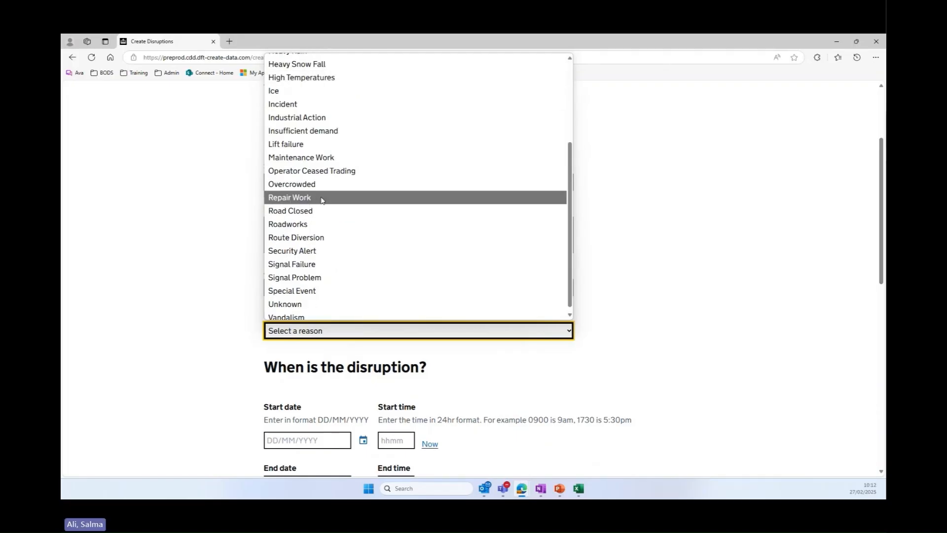
{"action": "left_click", "coordinate": [315, 228]}
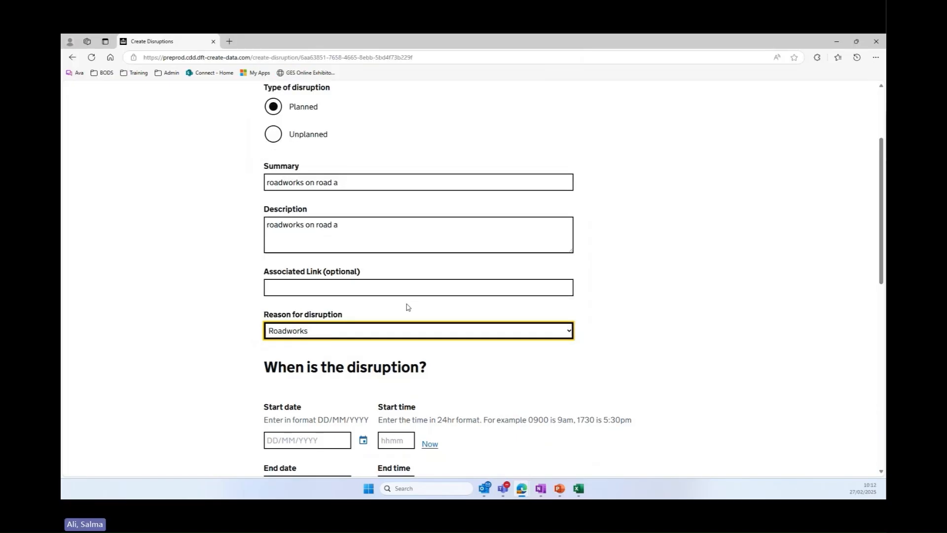
Fill the disruption start with the current date and time, and try the no end date/time option
{"action": "scroll", "coordinate": [409, 303], "scroll_direction": "down", "scroll_amount": 3}
{"action": "scroll", "coordinate": [468, 397], "scroll_direction": "down", "scroll_amount": 1}
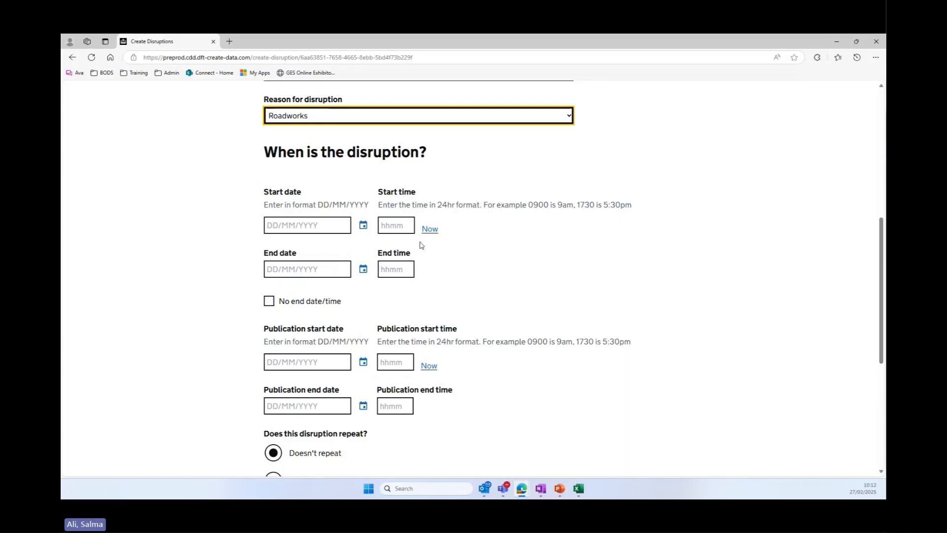
{"action": "left_click", "coordinate": [434, 227]}
{"action": "left_click", "coordinate": [290, 308]}
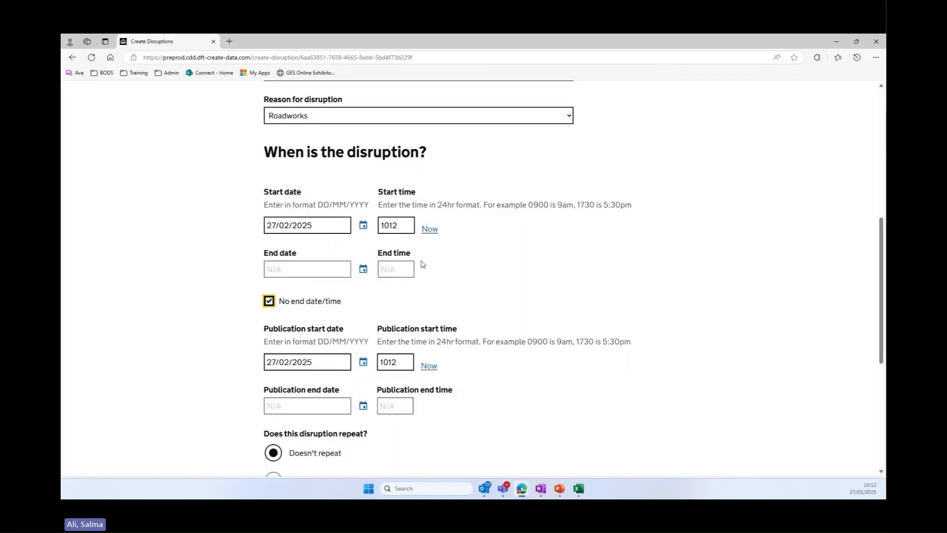
{"action": "left_click", "coordinate": [268, 303]}
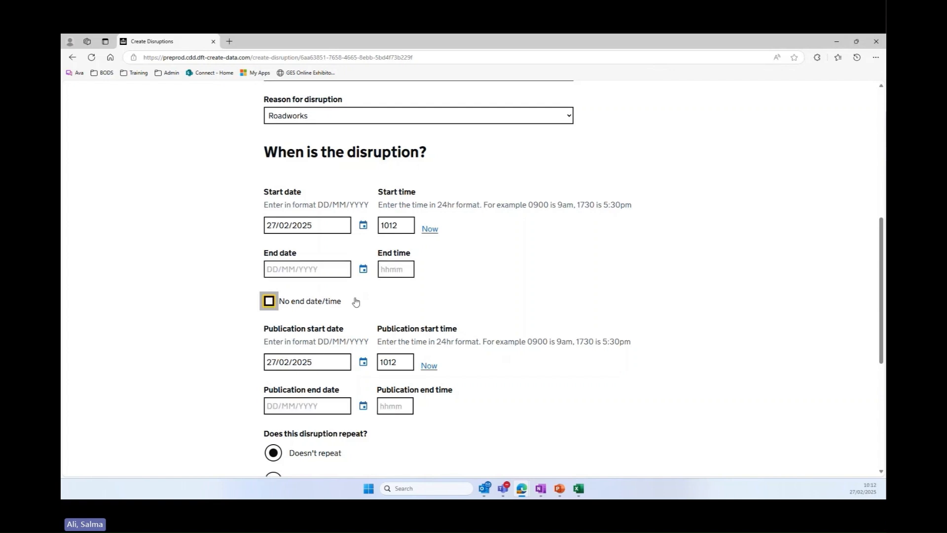
Set the disruption's start date to 02/03/2025 and its start time to 1000
{"action": "left_click", "coordinate": [313, 273]}
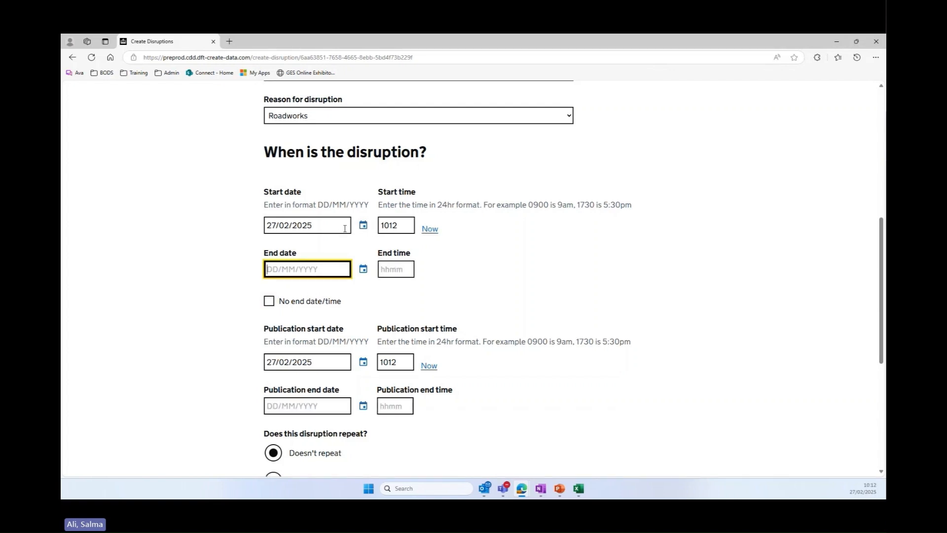
{"action": "left_click", "coordinate": [363, 224]}
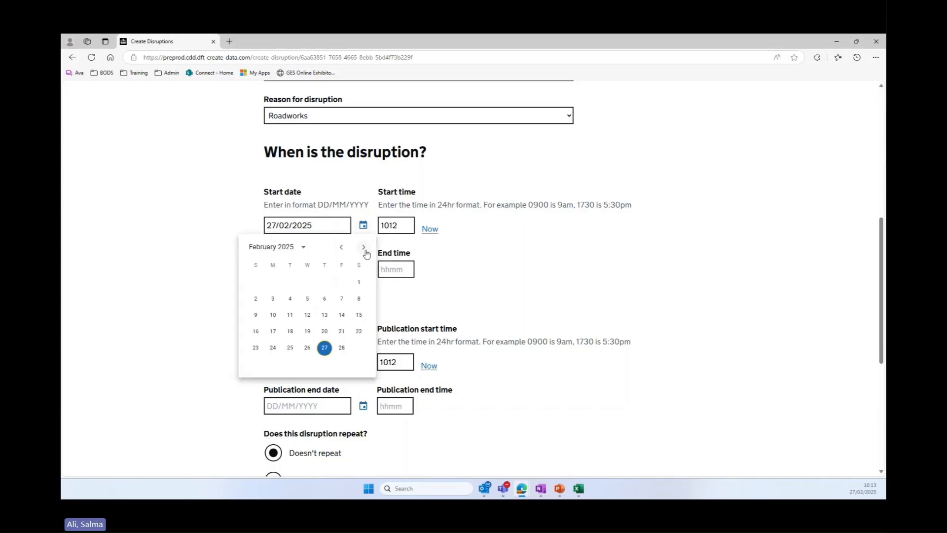
{"action": "left_click", "coordinate": [364, 248]}
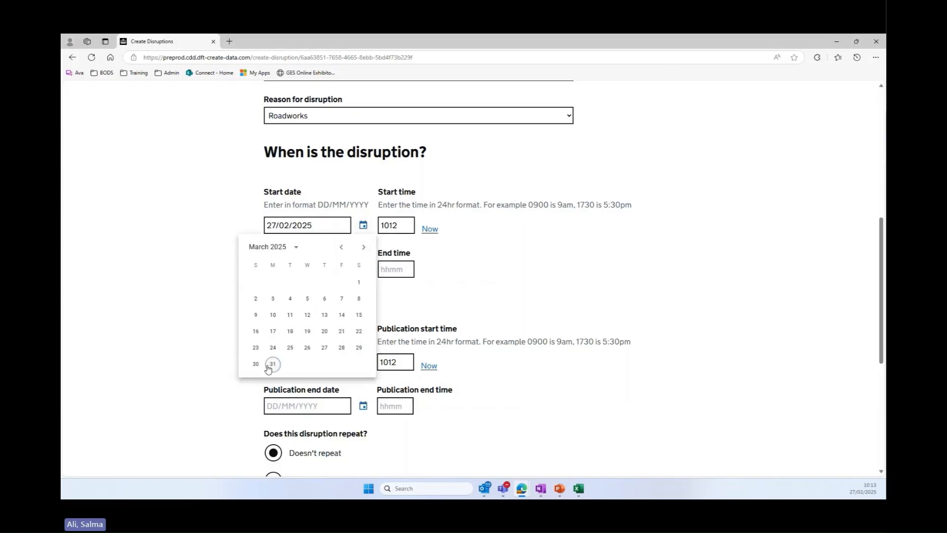
{"action": "left_click", "coordinate": [256, 299]}
{"action": "left_click", "coordinate": [403, 228]}
{"action": "key", "text": "BackSpace"}
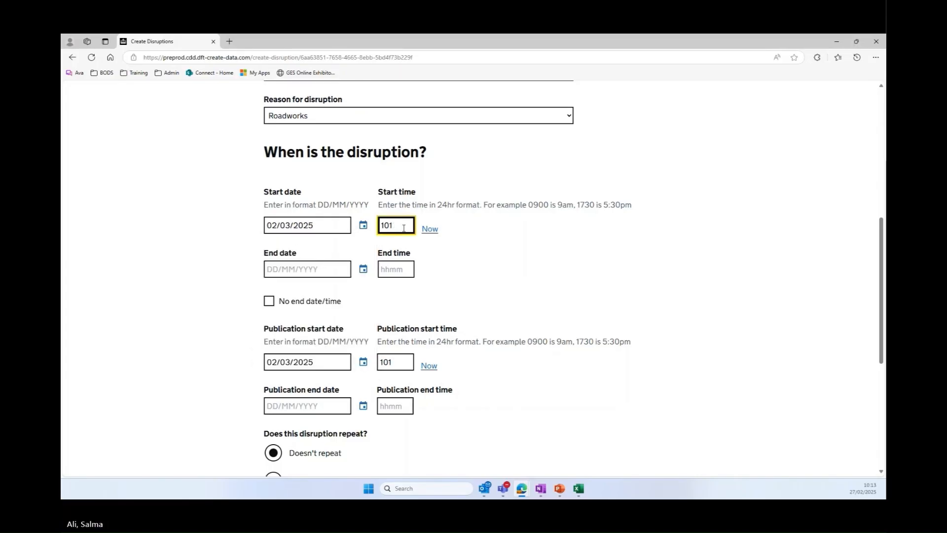
{"action": "type", "text": "00"}
{"action": "left_click", "coordinate": [338, 248]}
Set the disruption's end date to 09/03/2025 and its end time to 1000
{"action": "left_click", "coordinate": [364, 269]}
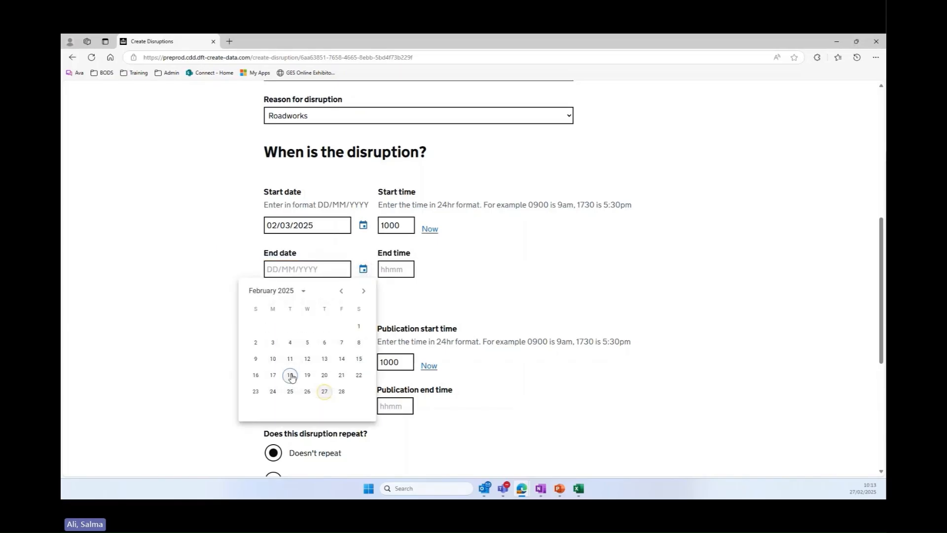
{"action": "scroll", "coordinate": [298, 367], "scroll_direction": "down", "scroll_amount": 1}
{"action": "left_click", "coordinate": [360, 248]}
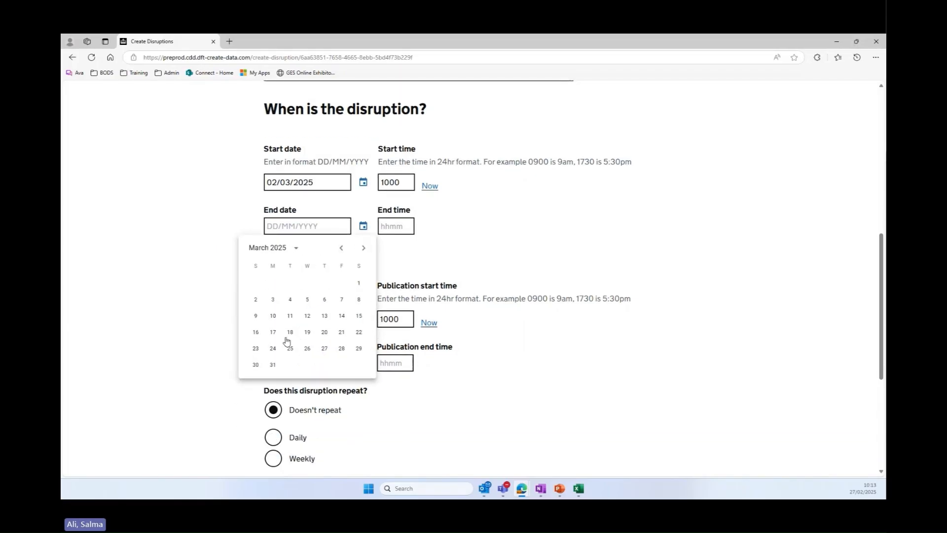
{"action": "left_click", "coordinate": [262, 314]}
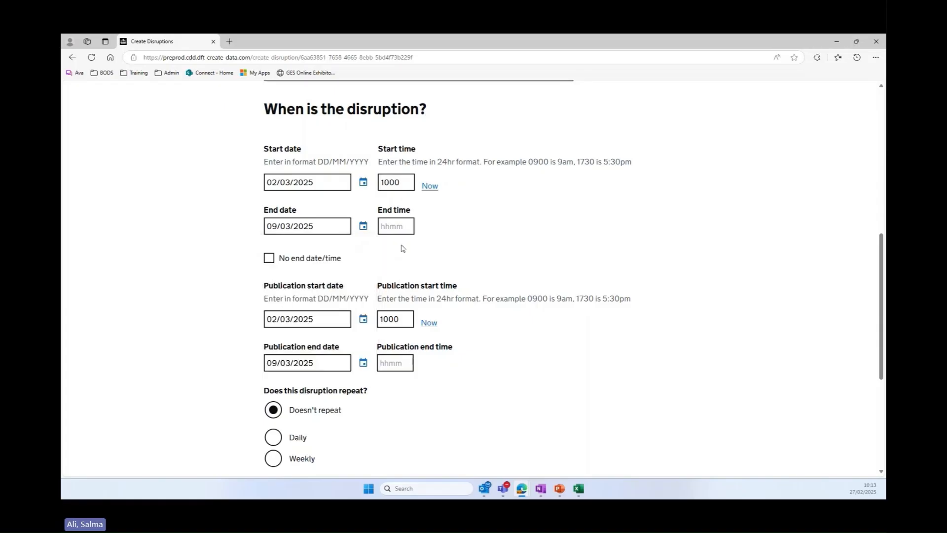
{"action": "left_click", "coordinate": [401, 230]}
{"action": "type", "text": "1000"}
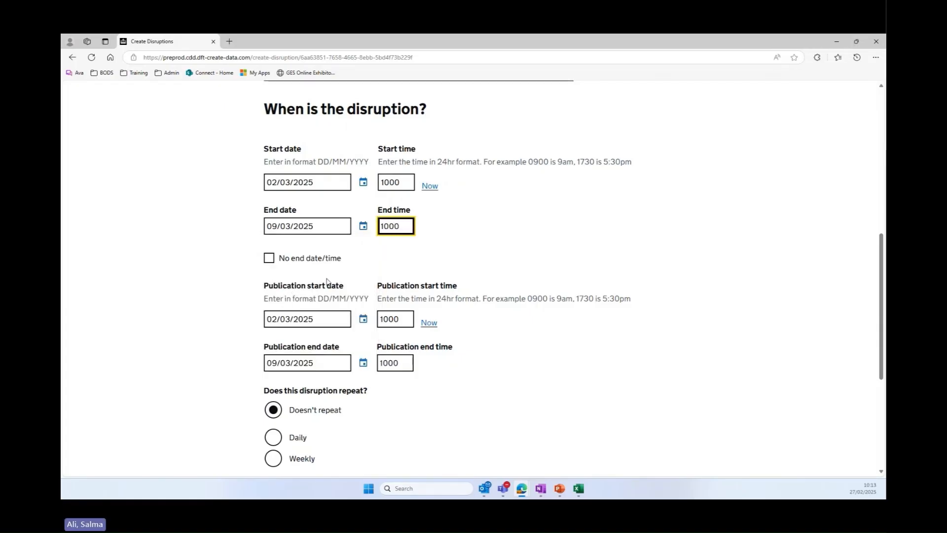
Set the publication start date to 27/02/2025 and the publication start time to 1100
{"action": "scroll", "coordinate": [360, 285], "scroll_direction": "down", "scroll_amount": 1}
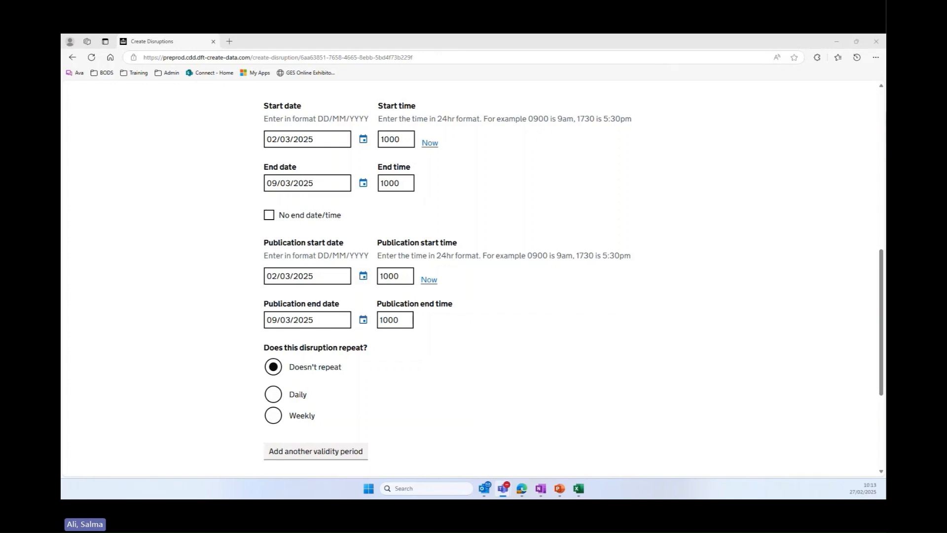
{"action": "left_click", "coordinate": [360, 277]}
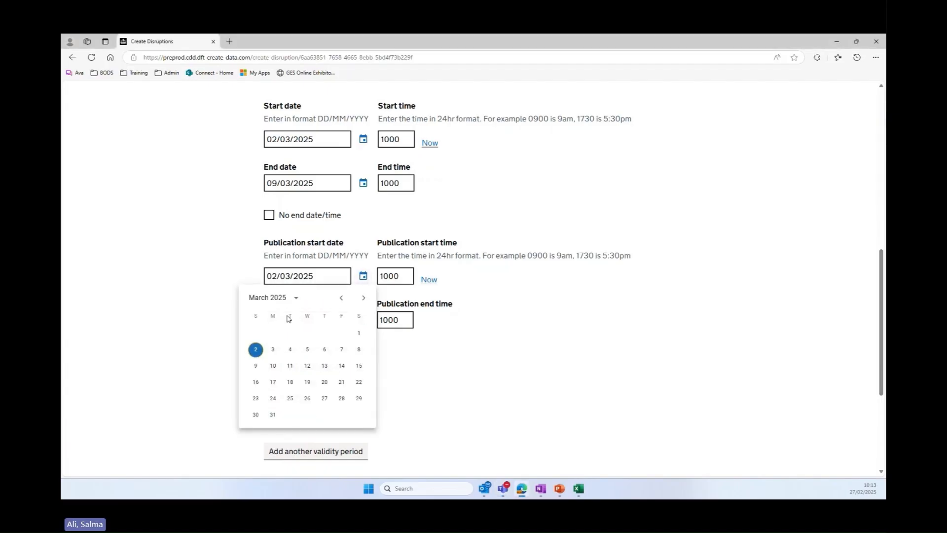
{"action": "left_click", "coordinate": [341, 298]}
{"action": "left_click", "coordinate": [324, 398]}
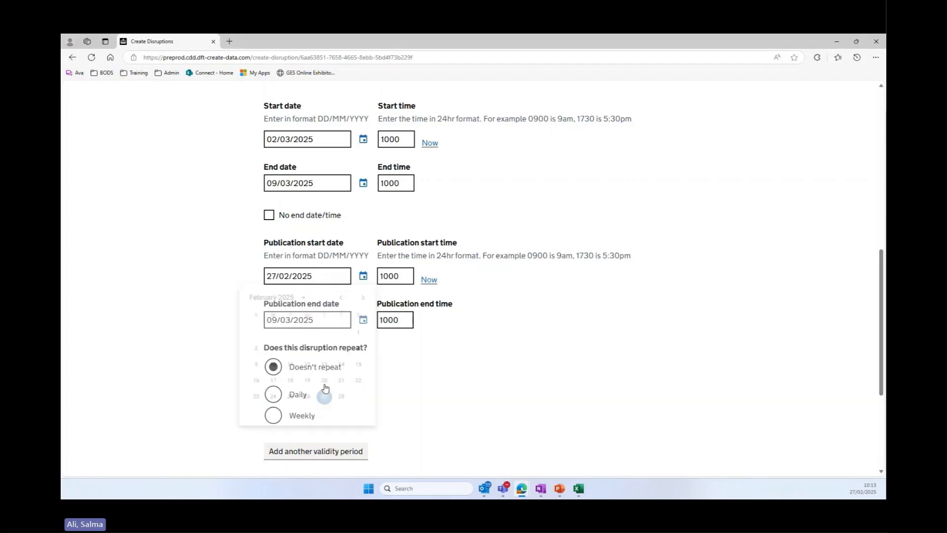
{"action": "double_click", "coordinate": [402, 276]}
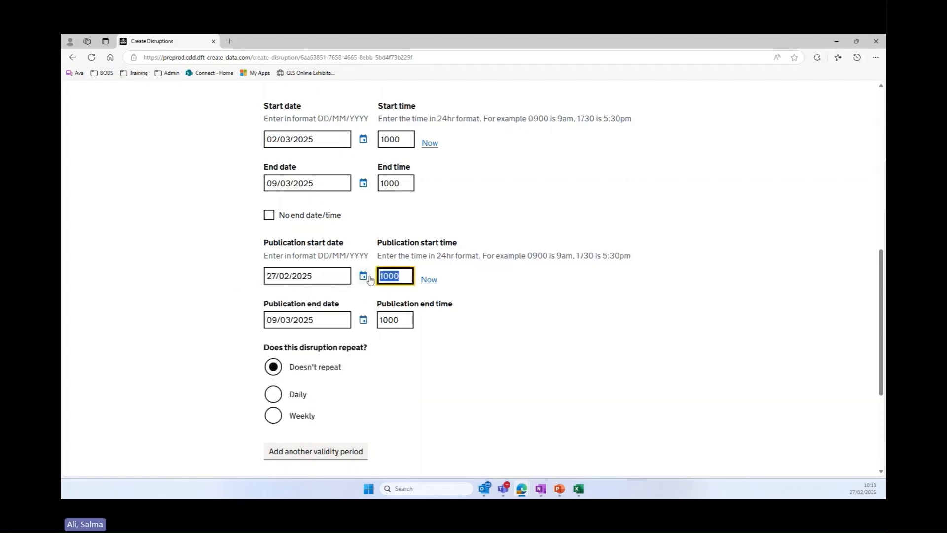
{"action": "type", "text": "1100"}
{"action": "key", "text": "Tab"}
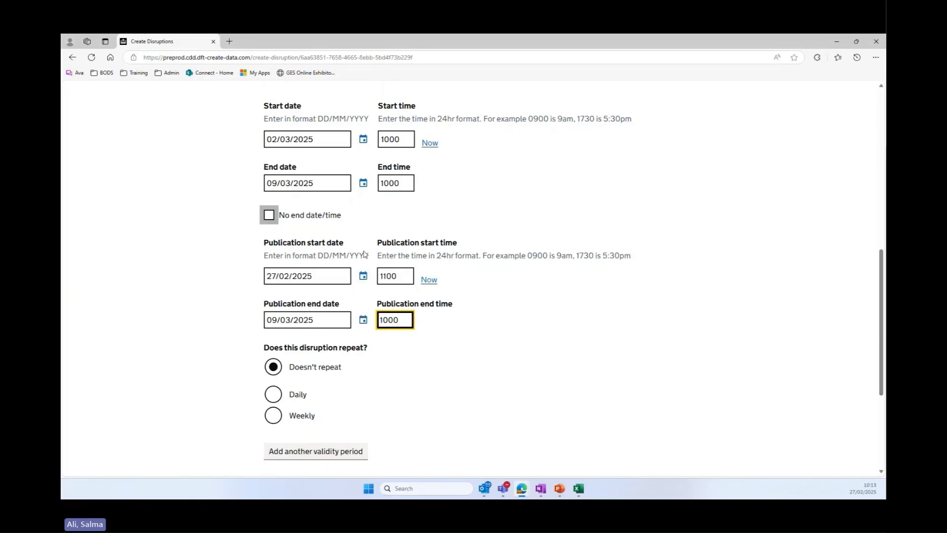
Keep the disruption as non-repeating and save its details to continue to the consequence
{"action": "scroll", "coordinate": [376, 352], "scroll_direction": "down", "scroll_amount": 1}
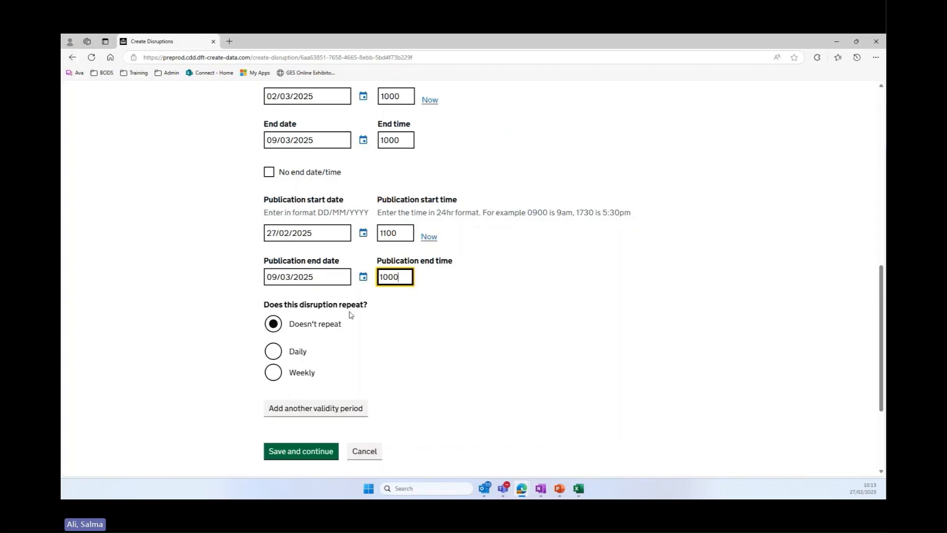
{"action": "key", "text": "alt+Tab"}
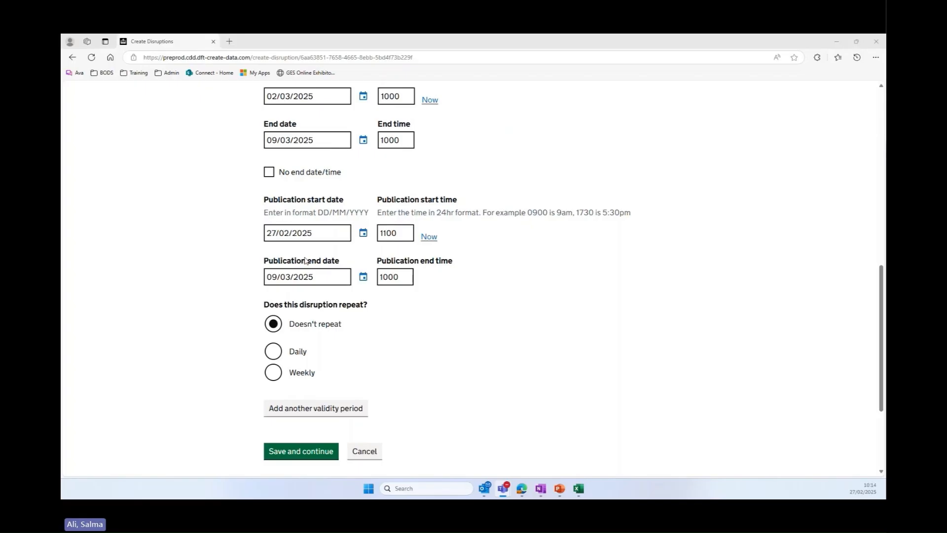
{"action": "scroll", "coordinate": [406, 336], "scroll_direction": "down", "scroll_amount": 1}
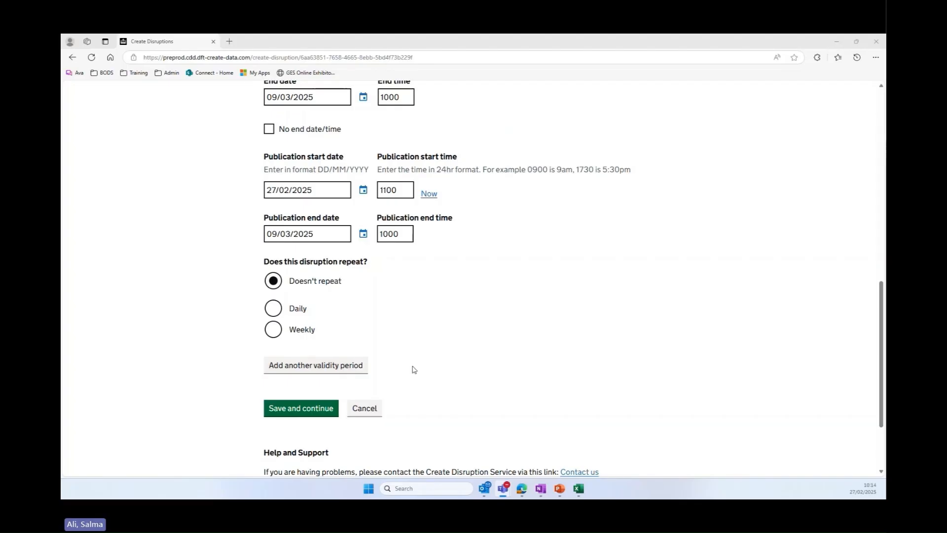
{"action": "left_click", "coordinate": [322, 408]}
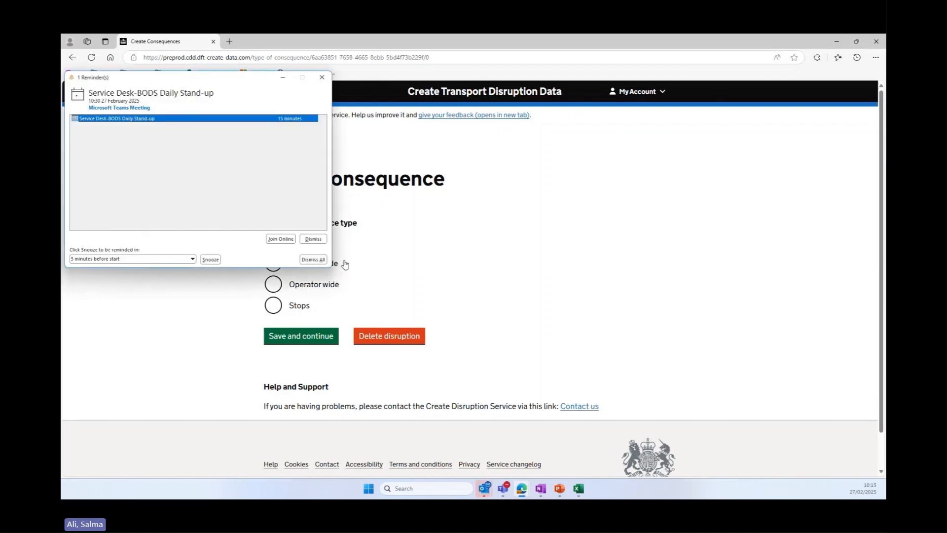
Dismiss the meeting reminder, choose Stops as the consequence type and continue to its details
{"action": "left_click", "coordinate": [313, 239]}
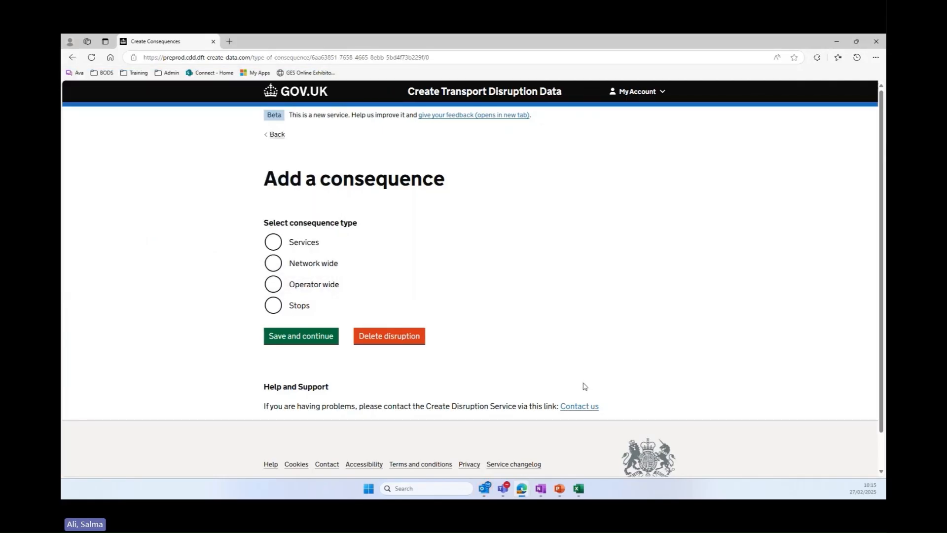
{"action": "left_click", "coordinate": [304, 310]}
{"action": "left_click", "coordinate": [315, 337]}
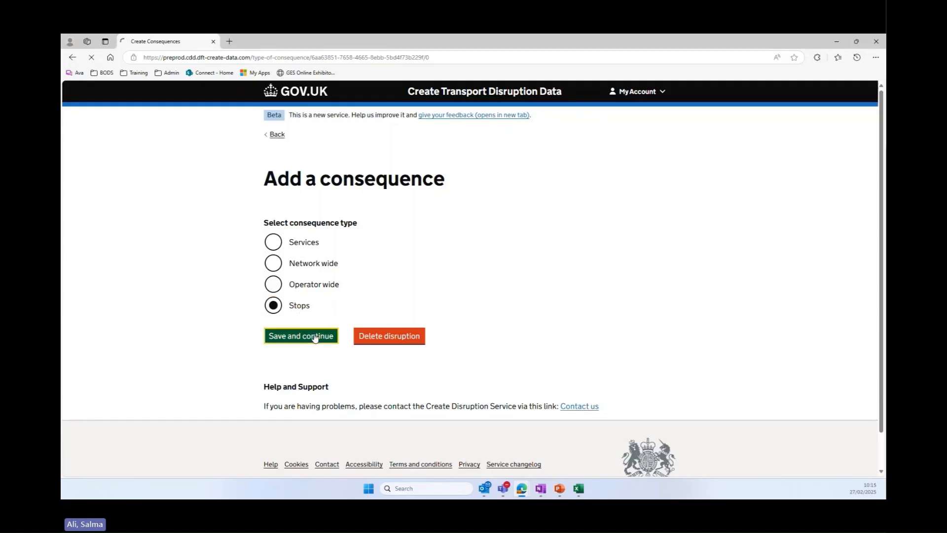
Set the consequence's mode of transport to Bus and check the impacted stops search
{"action": "scroll", "coordinate": [582, 236], "scroll_direction": "down", "scroll_amount": 3}
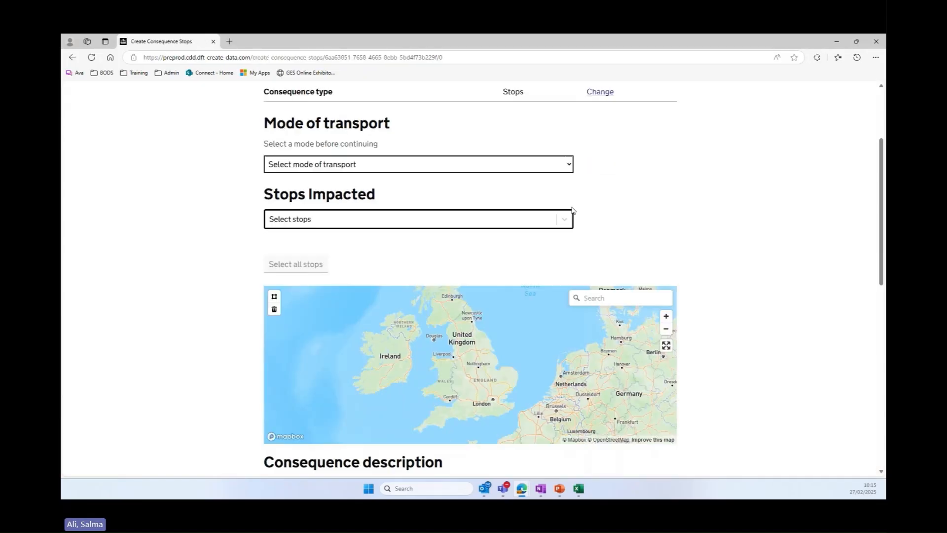
{"action": "left_click", "coordinate": [483, 165]}
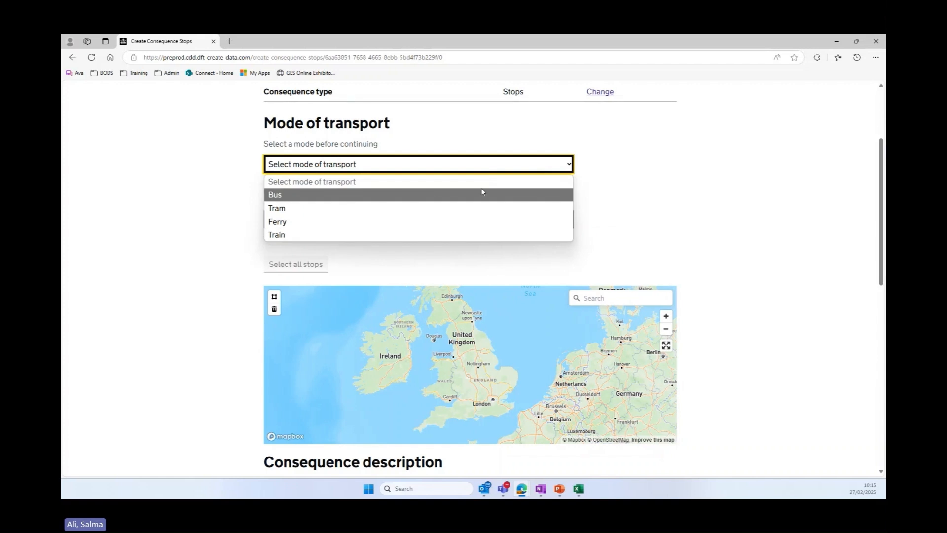
{"action": "left_click", "coordinate": [481, 195]}
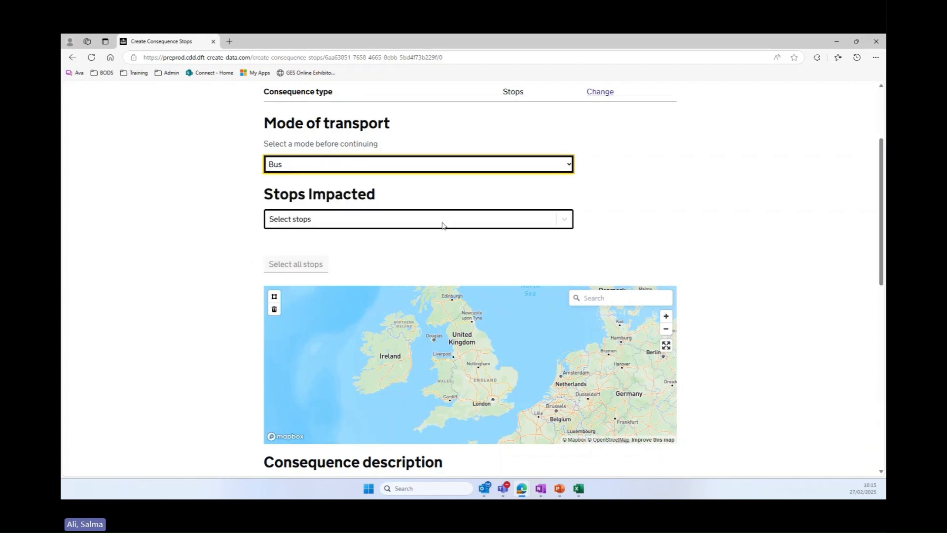
{"action": "left_click", "coordinate": [422, 226]}
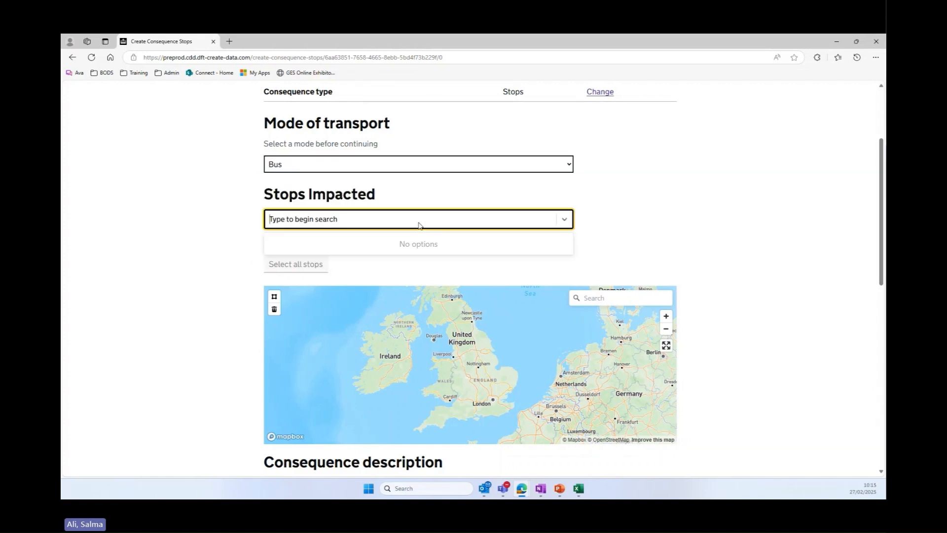
{"action": "left_click", "coordinate": [644, 225]}
Search the map for "mander centre", choose the one in Wolverhampton, and bring the Lichfield St area into view
{"action": "left_click", "coordinate": [593, 299]}
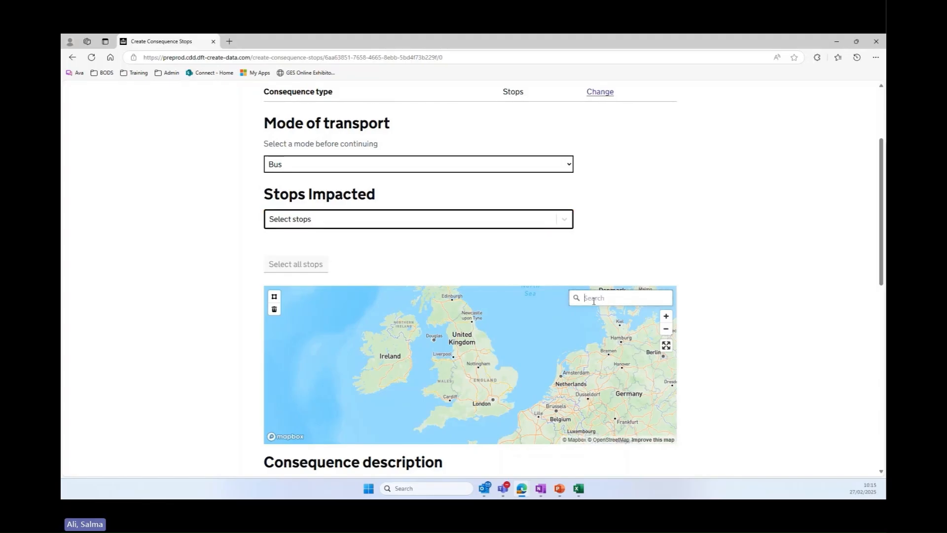
{"action": "type", "text": "mander centre"}
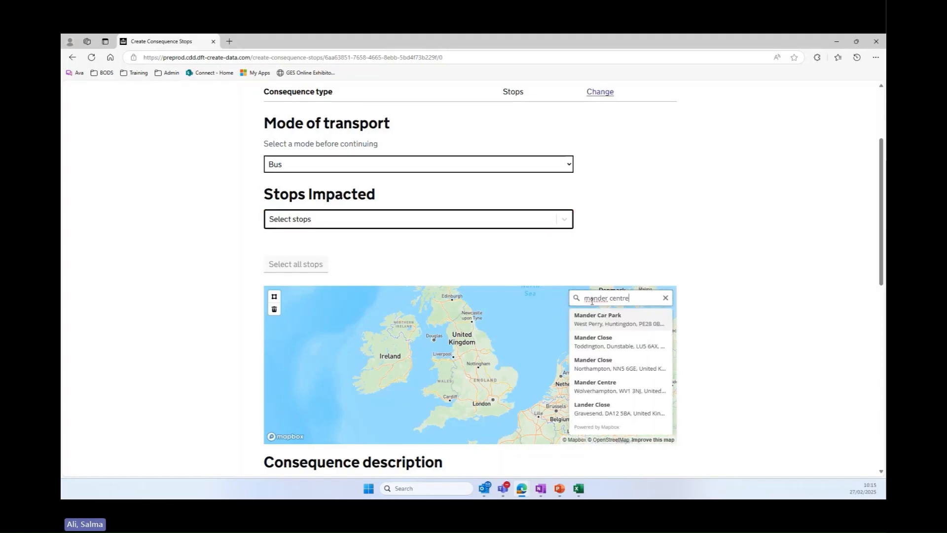
{"action": "left_click", "coordinate": [595, 386]}
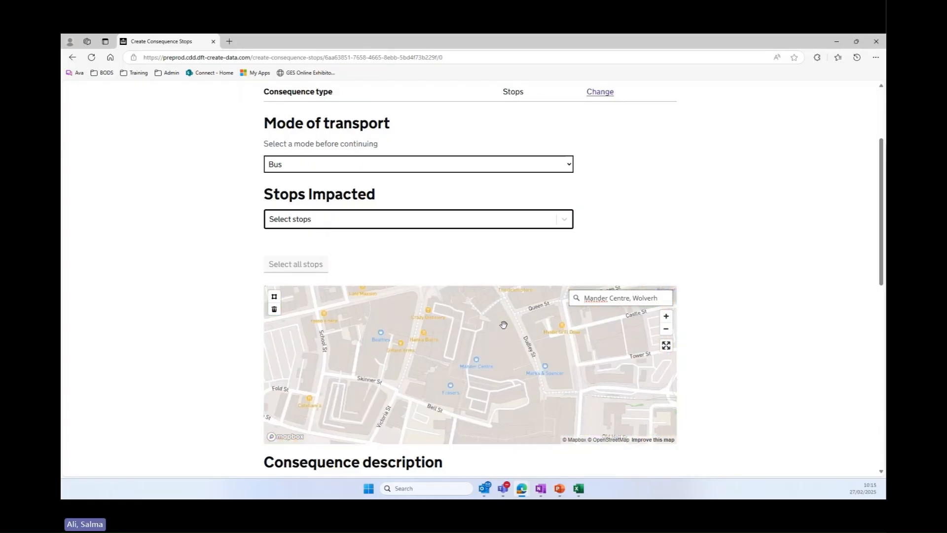
{"action": "left_click_drag", "start_coordinate": [503, 324], "coordinate": [459, 408]}
{"action": "left_click_drag", "start_coordinate": [491, 354], "coordinate": [470, 375]}
{"action": "left_click_drag", "start_coordinate": [504, 326], "coordinate": [492, 341]}
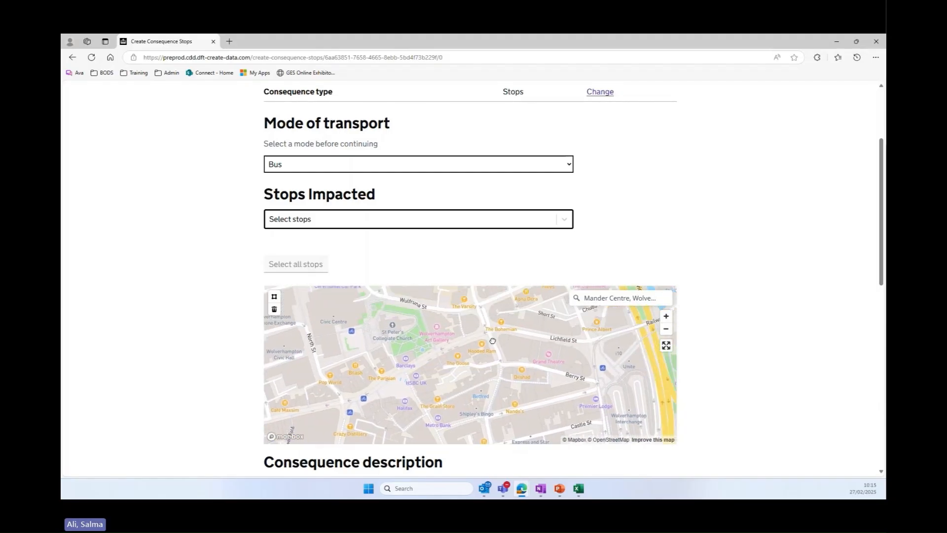
Outline the stretch of Lichfield St on the map with a closed four-cornered area, from The Bohemian to the street's eastern end
{"action": "left_click", "coordinate": [274, 296]}
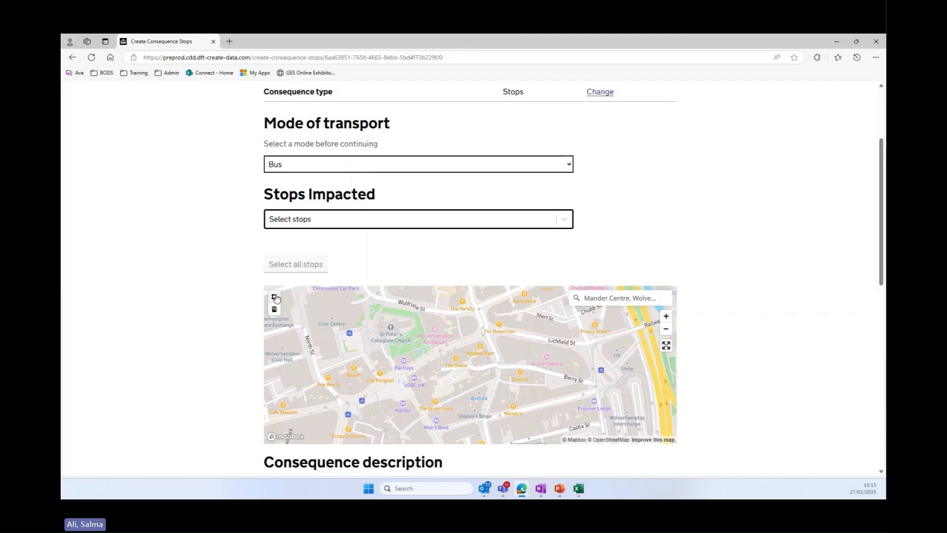
{"action": "left_click", "coordinate": [486, 315]}
{"action": "left_click", "coordinate": [585, 336]}
{"action": "left_click", "coordinate": [587, 354]}
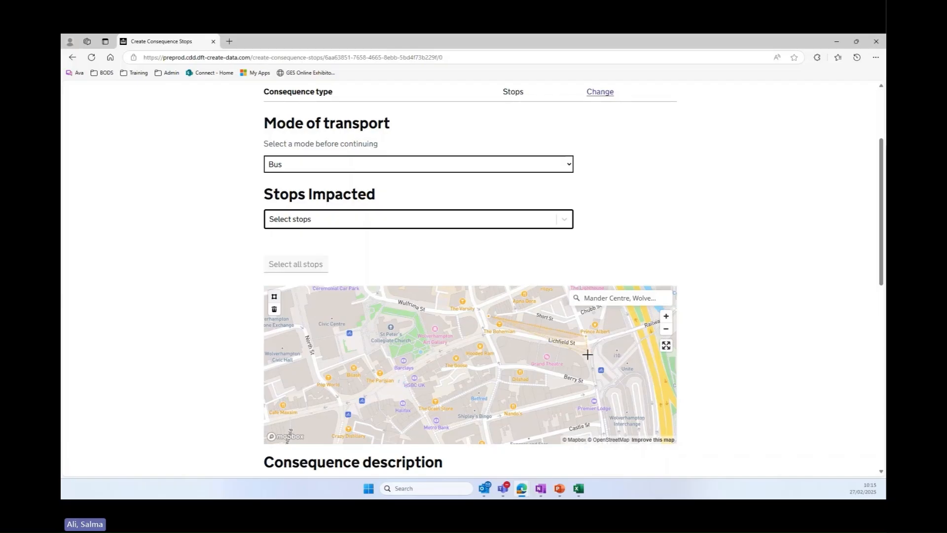
{"action": "left_click", "coordinate": [486, 336]}
{"action": "left_click", "coordinate": [486, 316]}
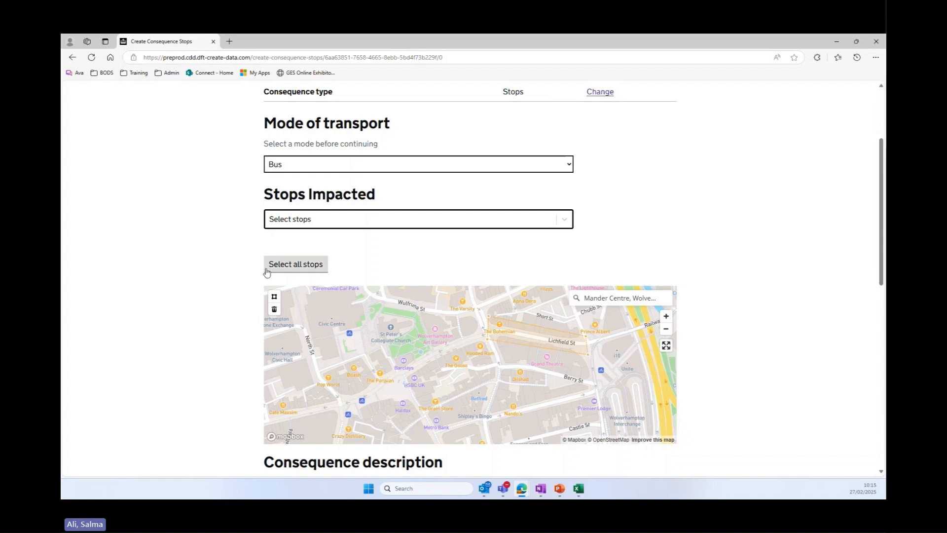
Select all stops within the outlined area, unselect them all, and choose only Princess Street Stop AW on the map
{"action": "left_click", "coordinate": [291, 266]}
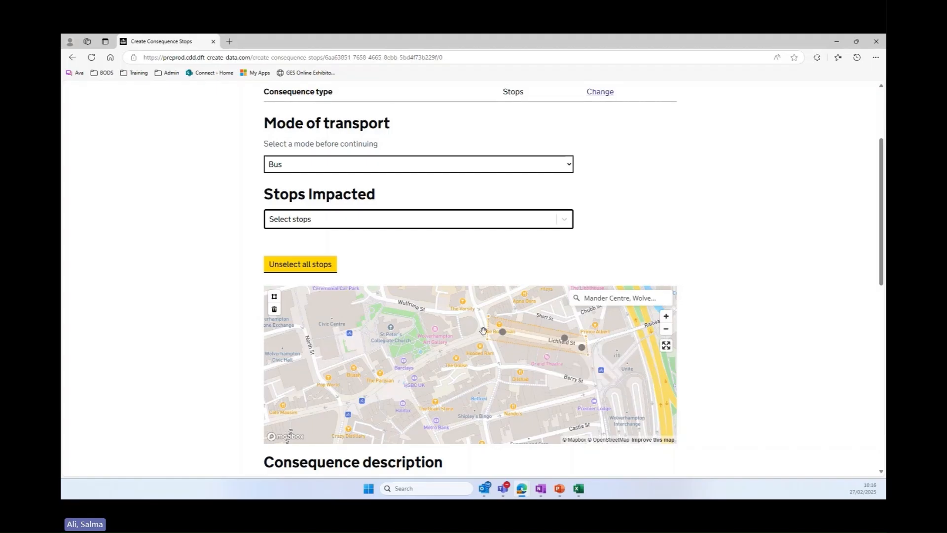
{"action": "left_click", "coordinate": [319, 270]}
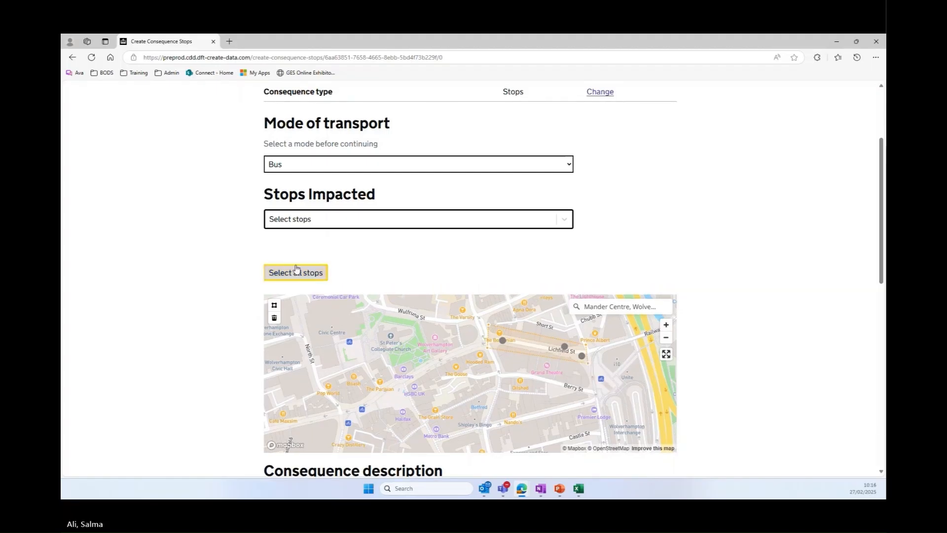
{"action": "left_click", "coordinate": [500, 338]}
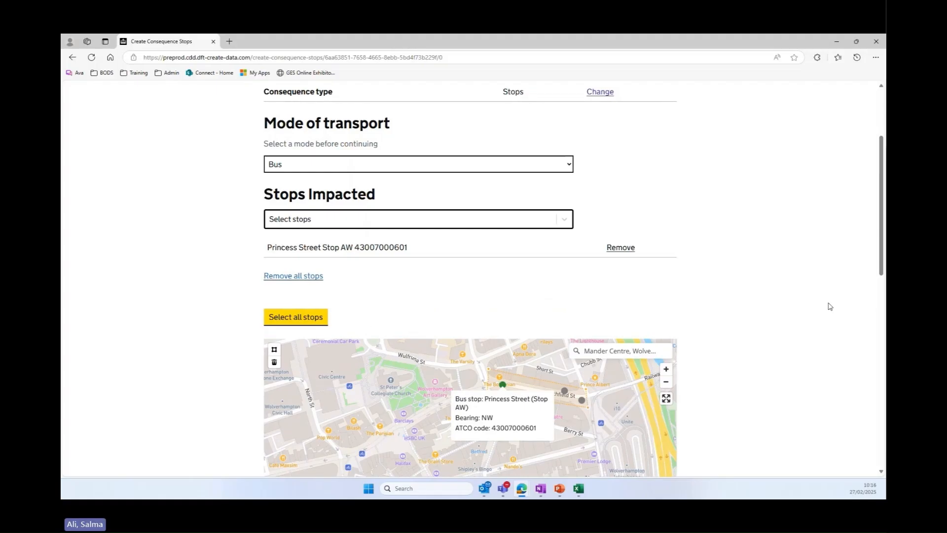
Copy the disruption description into the consequence description and set removal from journey planners to No
{"action": "scroll", "coordinate": [763, 308], "scroll_direction": "down", "scroll_amount": 2}
{"action": "scroll", "coordinate": [755, 310], "scroll_direction": "down", "scroll_amount": 3}
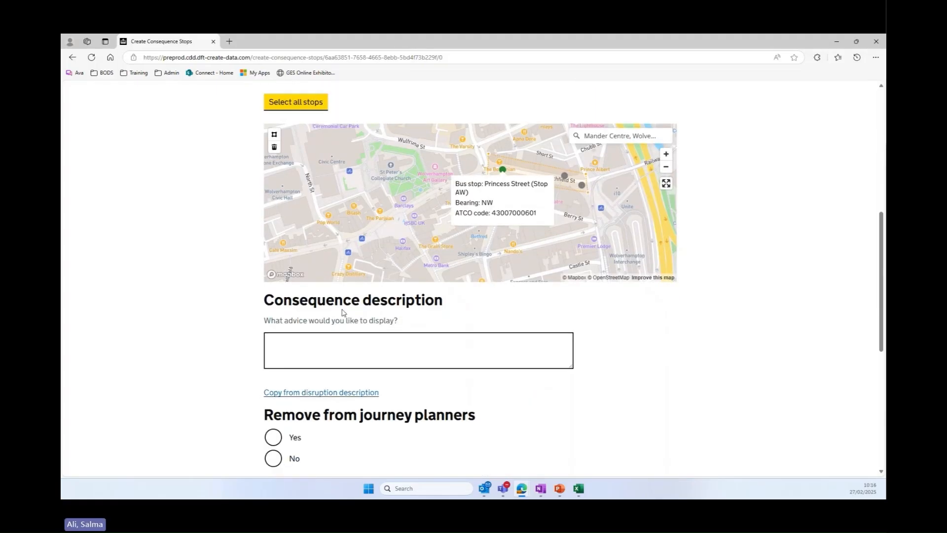
{"action": "left_click", "coordinate": [323, 353]}
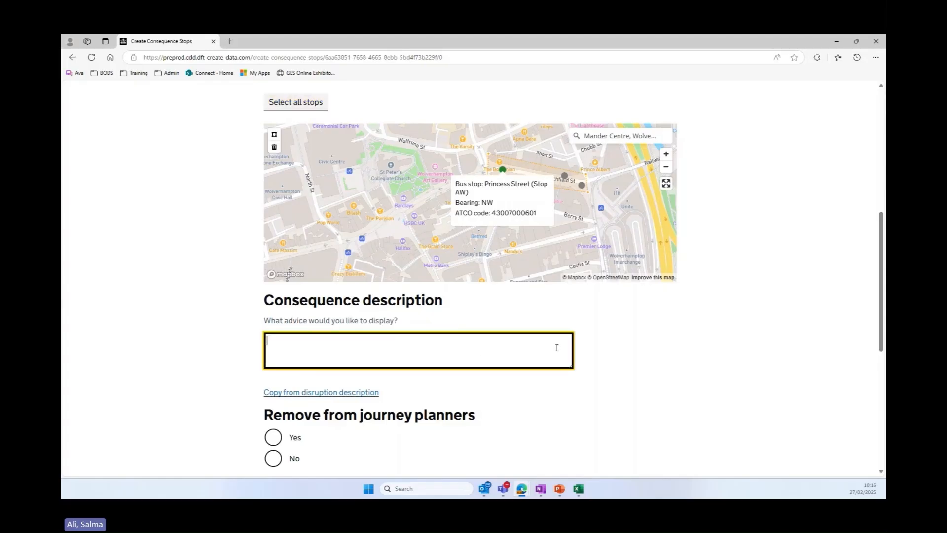
{"action": "left_click", "coordinate": [329, 393]}
{"action": "scroll", "coordinate": [582, 369], "scroll_direction": "down", "scroll_amount": 2}
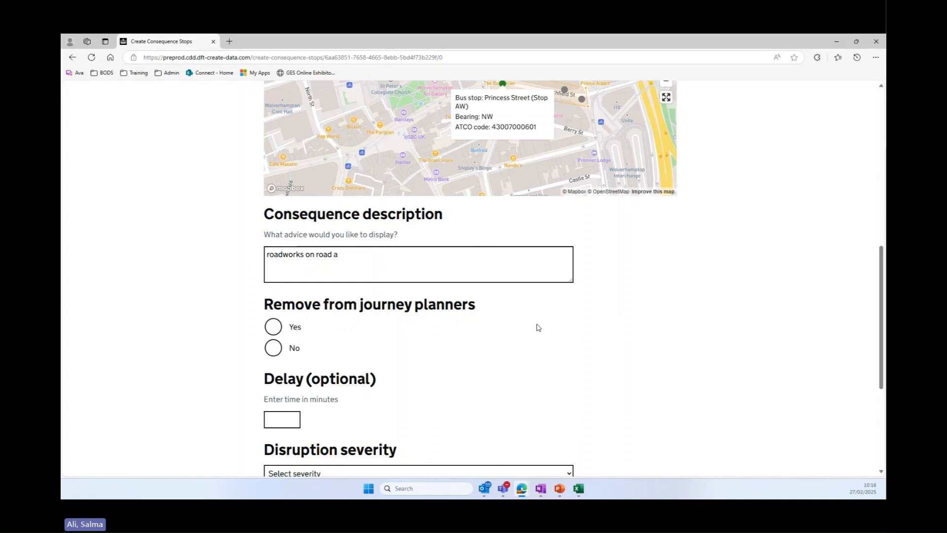
{"action": "scroll", "coordinate": [537, 326], "scroll_direction": "up", "scroll_amount": 1}
{"action": "scroll", "coordinate": [493, 337], "scroll_direction": "down", "scroll_amount": 1}
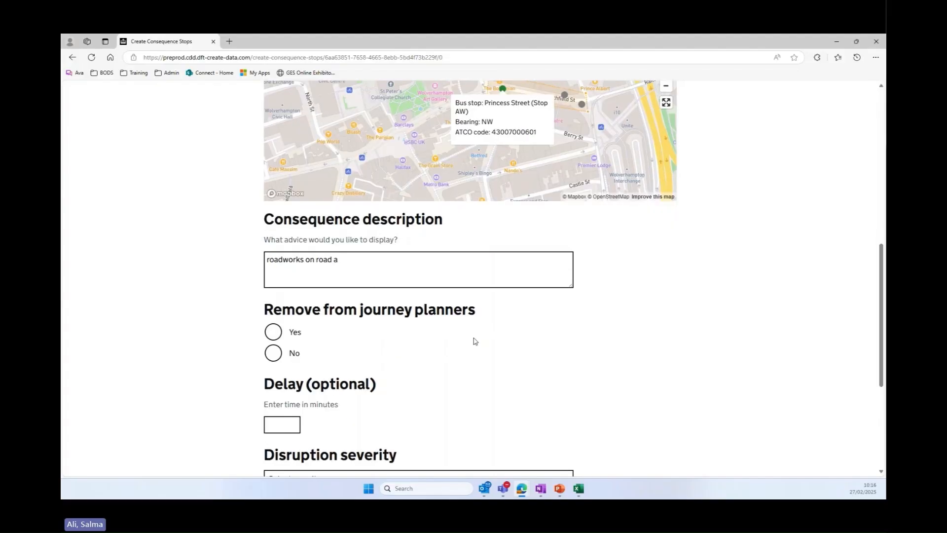
{"action": "left_click", "coordinate": [273, 352]}
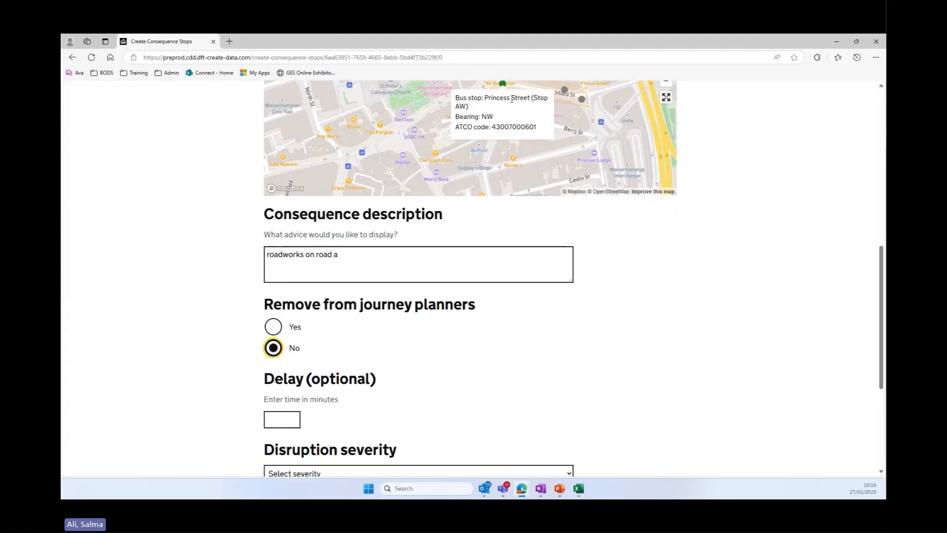
{"action": "left_click", "coordinate": [531, 165]}
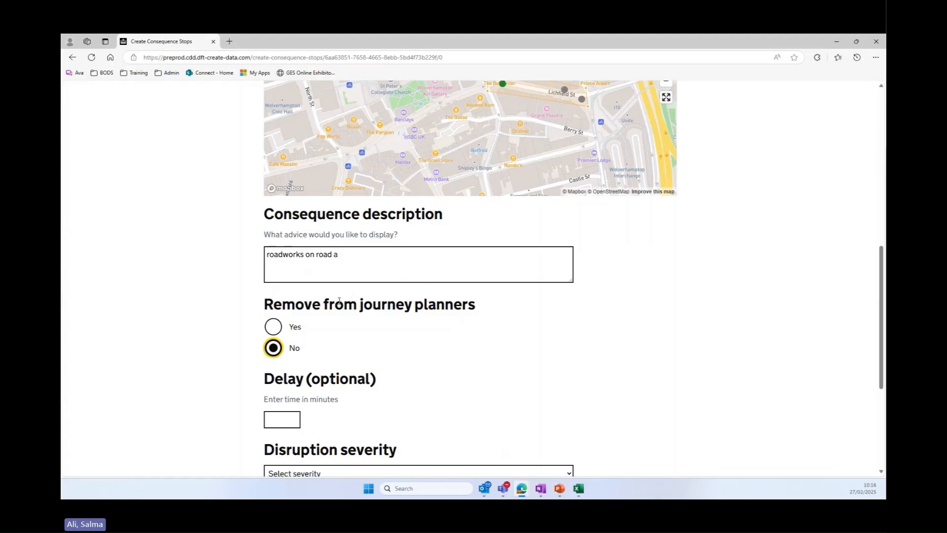
Leave the optional delay blank and set the disruption severity to Slight
{"action": "scroll", "coordinate": [359, 383], "scroll_direction": "down", "scroll_amount": 2}
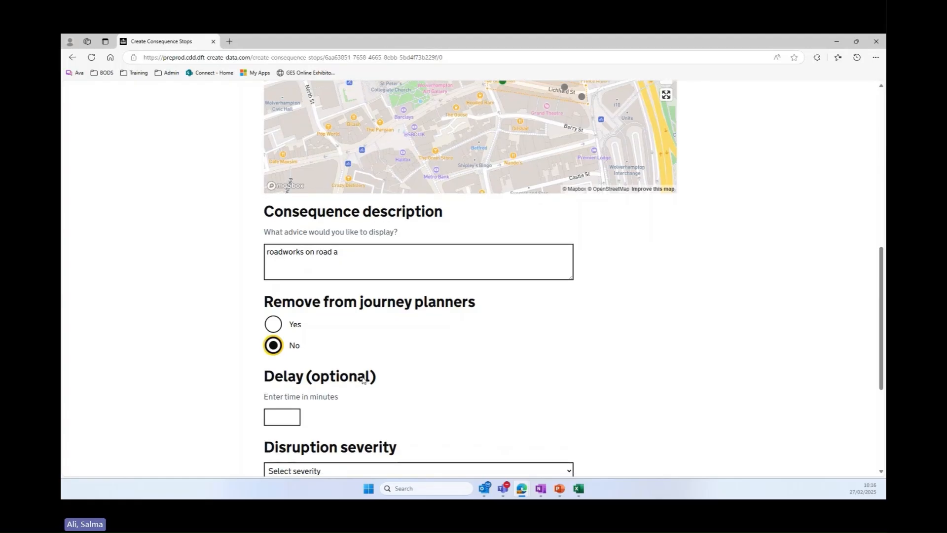
{"action": "left_click", "coordinate": [293, 337]}
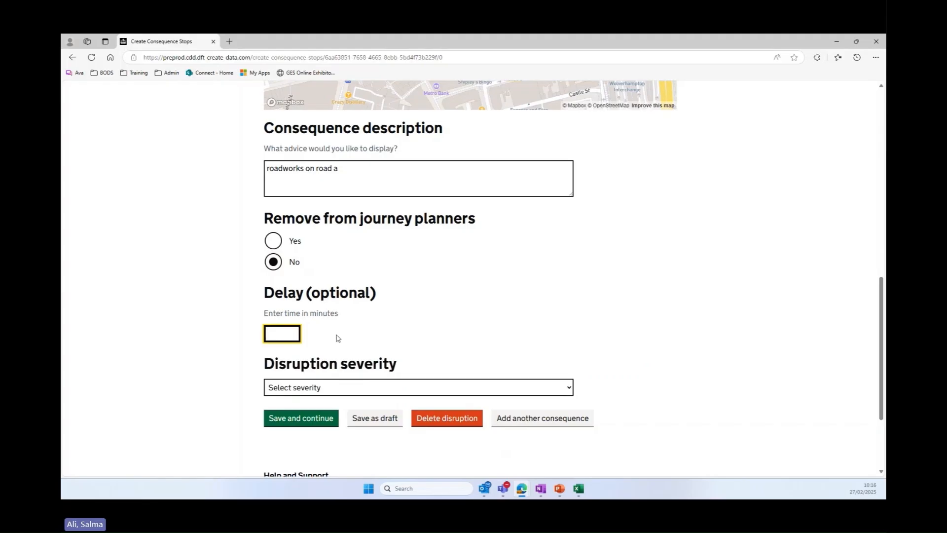
{"action": "scroll", "coordinate": [408, 345], "scroll_direction": "down", "scroll_amount": 1}
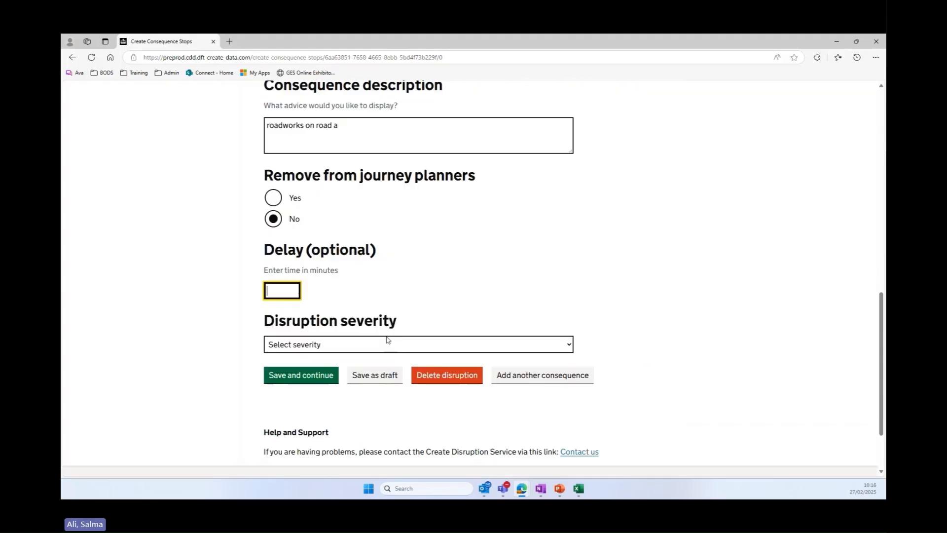
{"action": "left_click", "coordinate": [348, 349]}
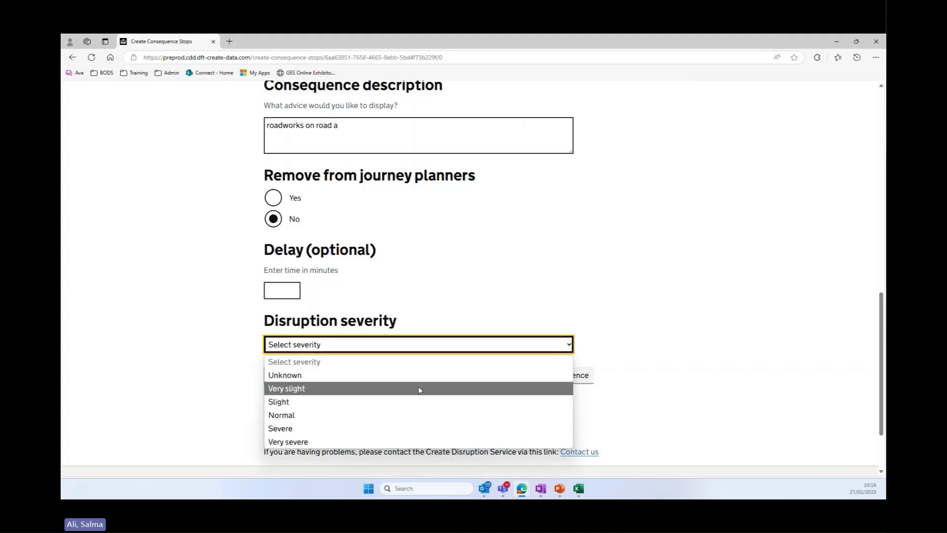
{"action": "left_click", "coordinate": [406, 397]}
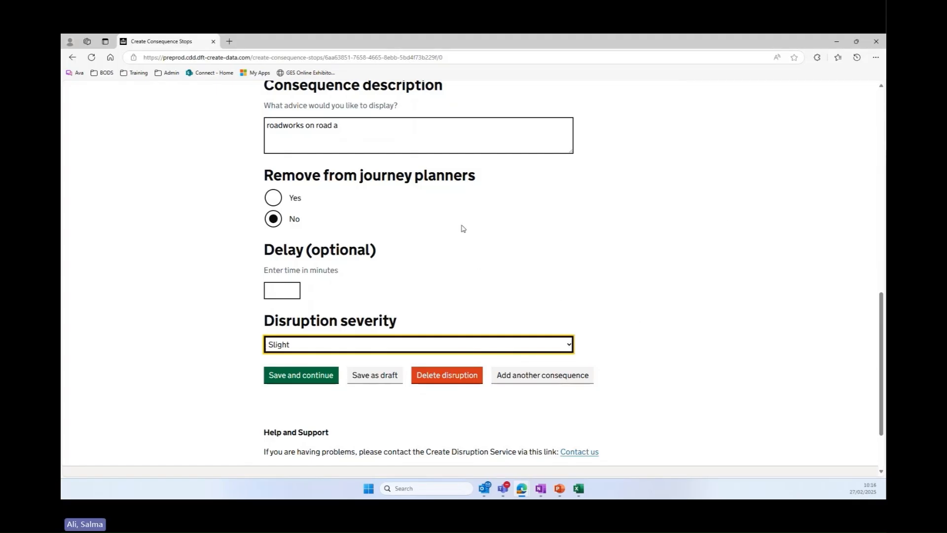
Add another consequence of type Services and continue to its details
{"action": "left_click", "coordinate": [570, 376]}
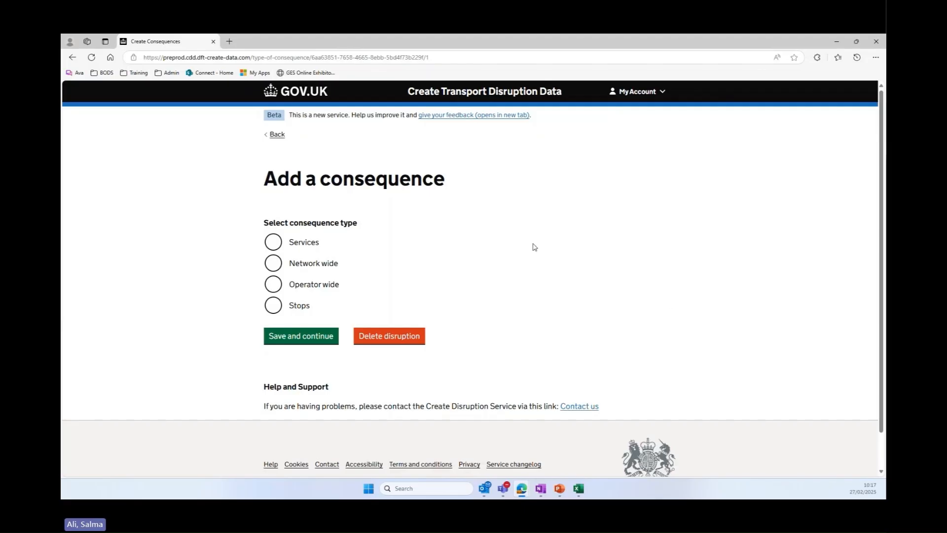
{"action": "left_click", "coordinate": [276, 249]}
{"action": "left_click", "coordinate": [305, 337]}
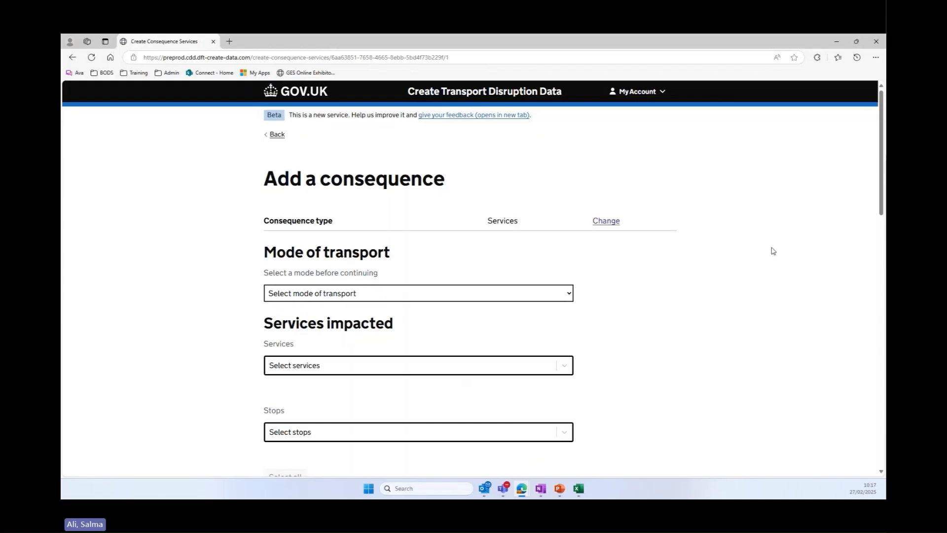
Set the services consequence's mode of transport to Bus and browse the list of impacted services without choosing one
{"action": "scroll", "coordinate": [615, 272], "scroll_direction": "down", "scroll_amount": 2}
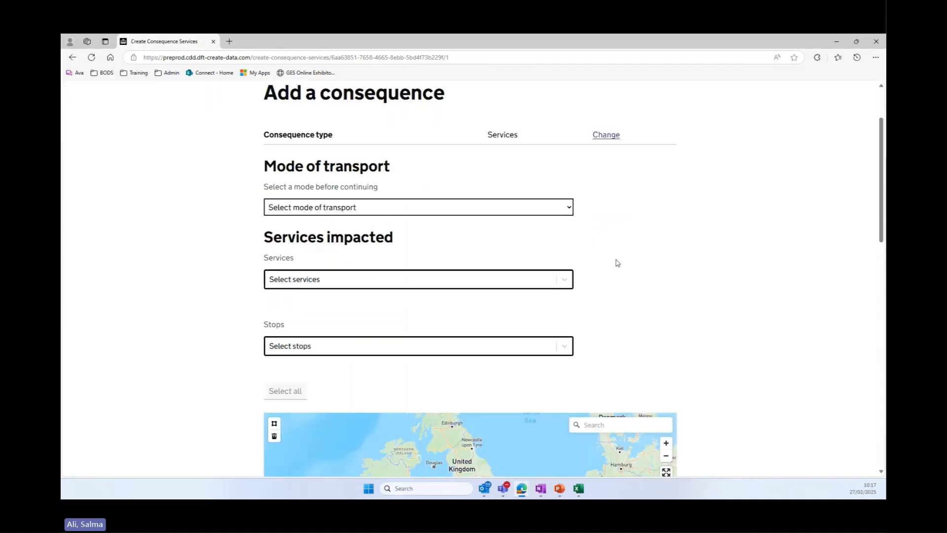
{"action": "left_click", "coordinate": [500, 210]}
{"action": "left_click", "coordinate": [482, 235]}
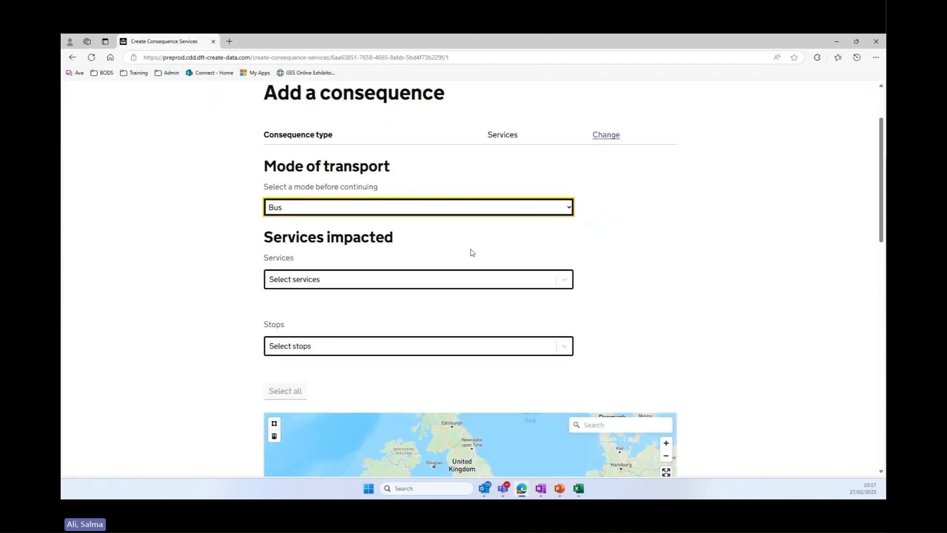
{"action": "left_click", "coordinate": [513, 280]}
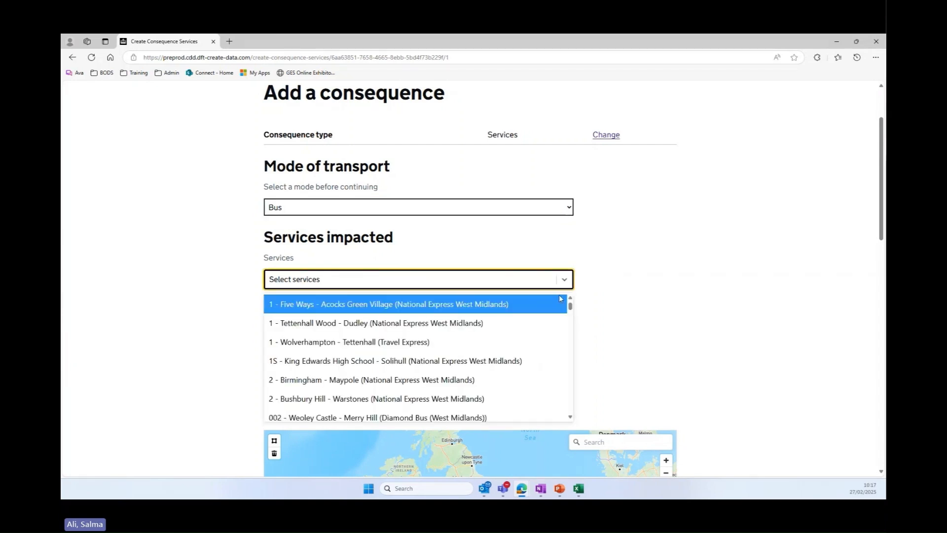
{"action": "scroll", "coordinate": [466, 326], "scroll_direction": "down", "scroll_amount": 5}
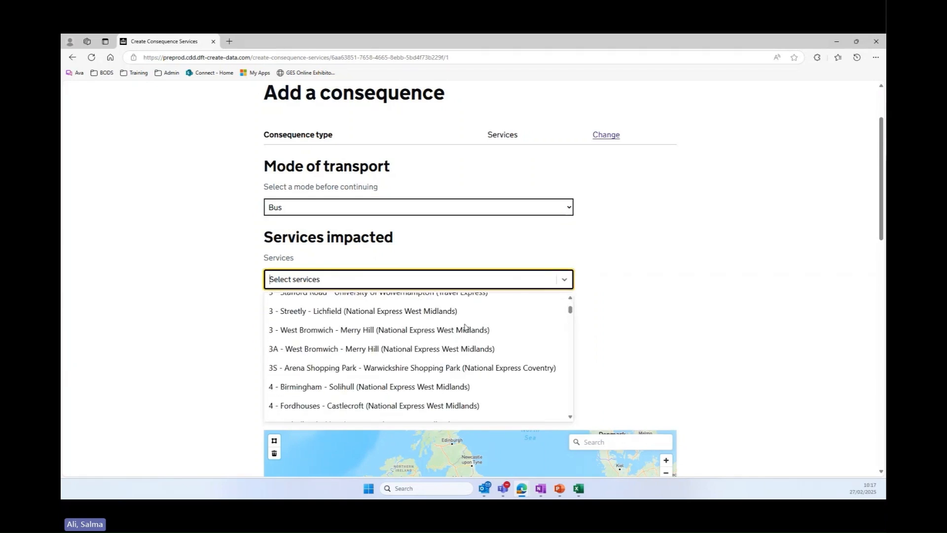
{"action": "scroll", "coordinate": [464, 327], "scroll_direction": "down", "scroll_amount": 2}
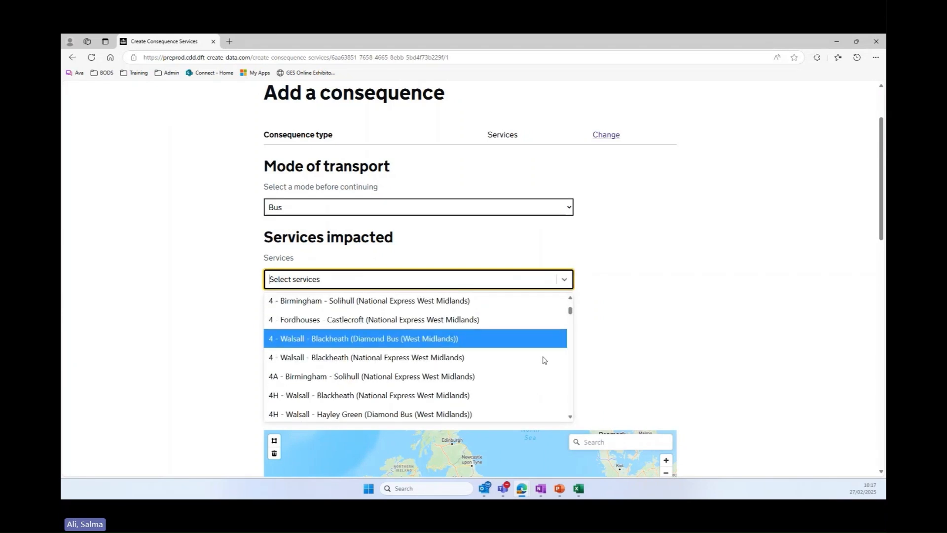
{"action": "left_click", "coordinate": [713, 324]}
Search the services map for "mander centre", choose the one in Wolverhampton, and bring Lichfield St into view
{"action": "scroll", "coordinate": [739, 252], "scroll_direction": "down", "scroll_amount": 3}
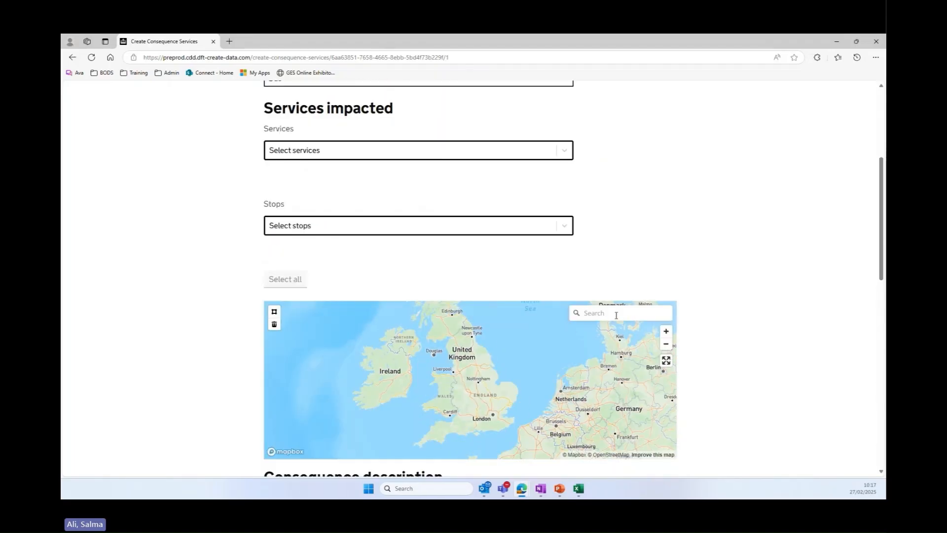
{"action": "left_click", "coordinate": [616, 315]}
{"action": "type", "text": "mand"}
{"action": "key", "text": "BackSpace"}
{"action": "type", "text": "nder centre"}
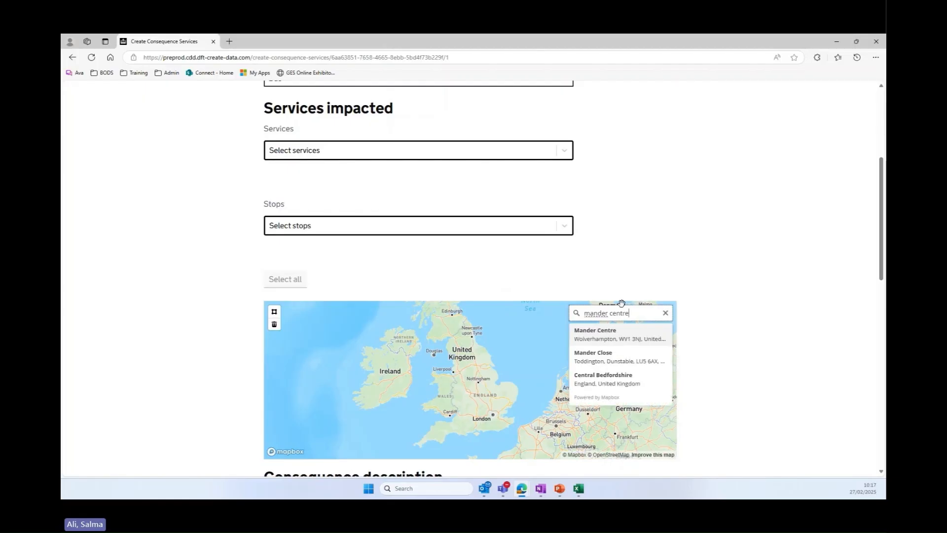
{"action": "left_click", "coordinate": [573, 340]}
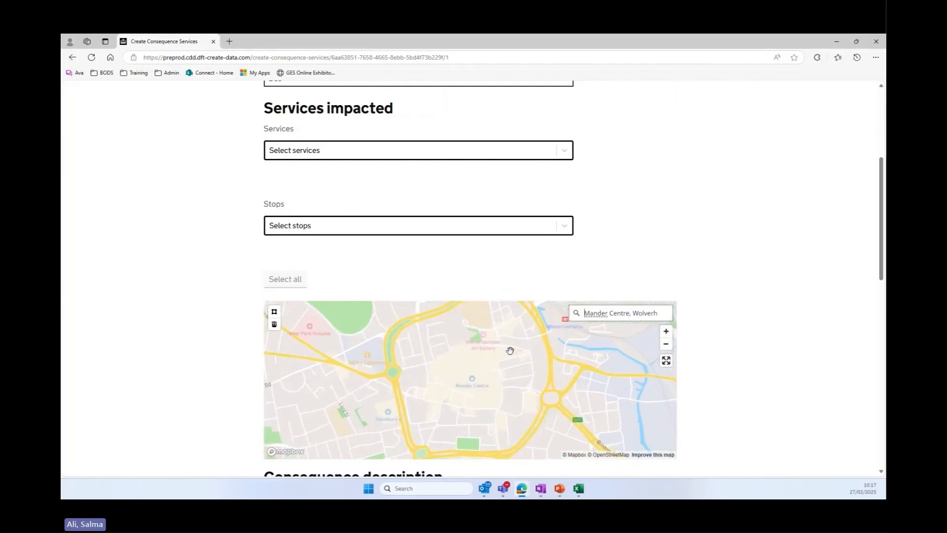
{"action": "left_click_drag", "start_coordinate": [530, 328], "coordinate": [438, 393]}
Outline the Lichfield St area with a closed four-cornered shape, select all services and stops within it, and review the resulting lists
{"action": "left_click", "coordinate": [274, 311]}
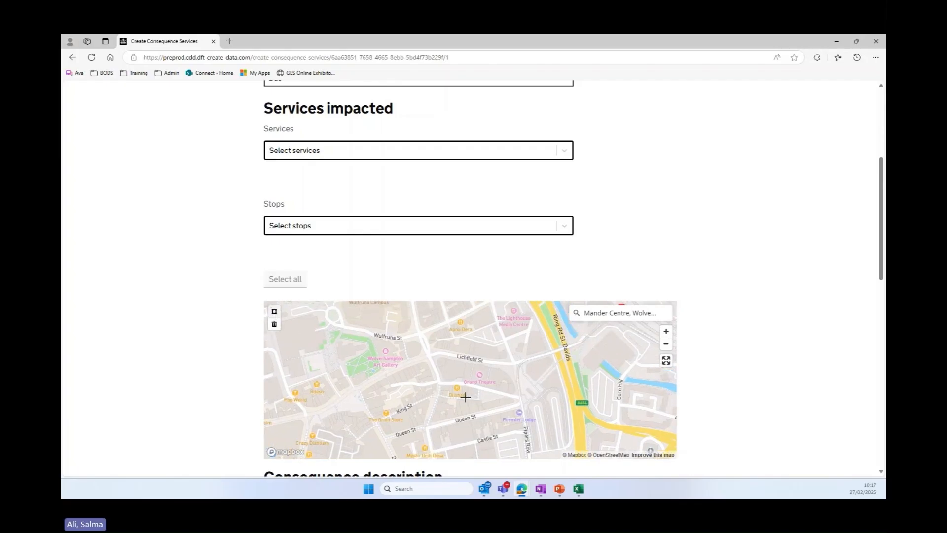
{"action": "left_click", "coordinate": [519, 357]}
{"action": "left_click", "coordinate": [514, 377]}
{"action": "left_click", "coordinate": [437, 370]}
{"action": "left_click", "coordinate": [434, 349]}
{"action": "left_click", "coordinate": [286, 279]}
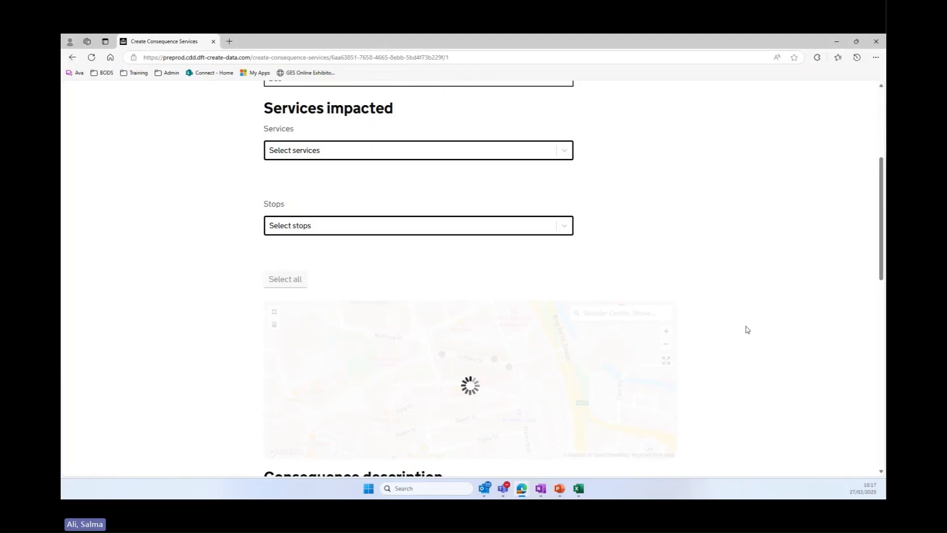
{"action": "scroll", "coordinate": [740, 317], "scroll_direction": "down", "scroll_amount": 9}
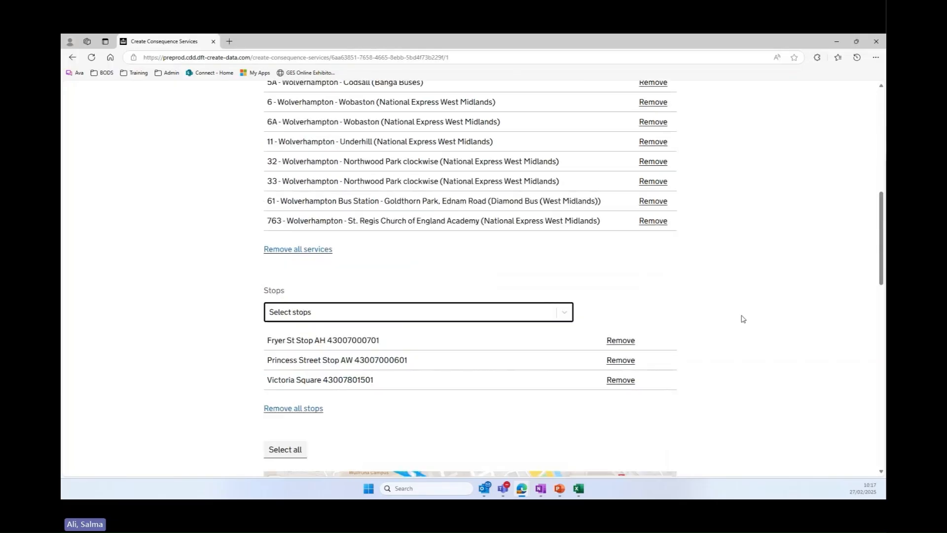
{"action": "scroll", "coordinate": [757, 310], "scroll_direction": "down", "scroll_amount": 1}
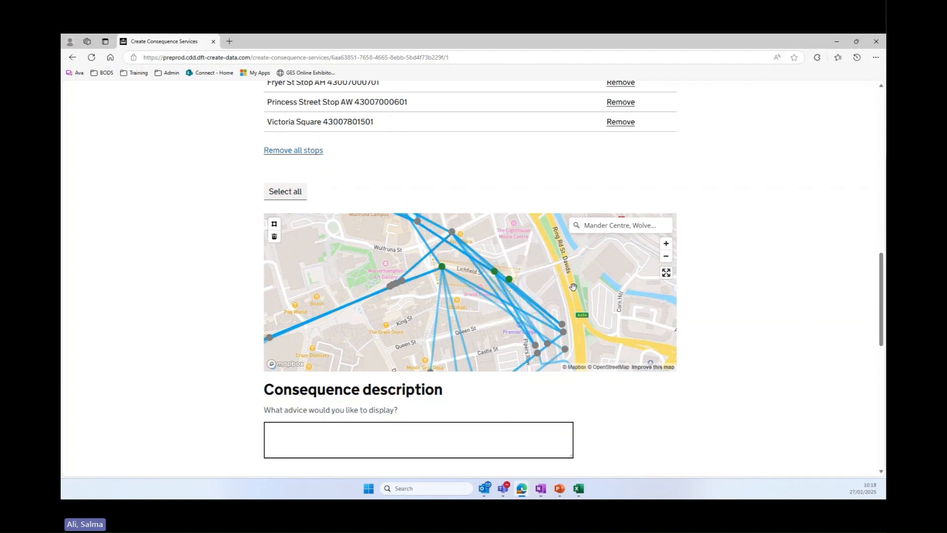
Remove all the selected stops from the services consequence and choose only Princess Street Stop AW on the map
{"action": "mouse_move", "coordinate": [442, 271]}
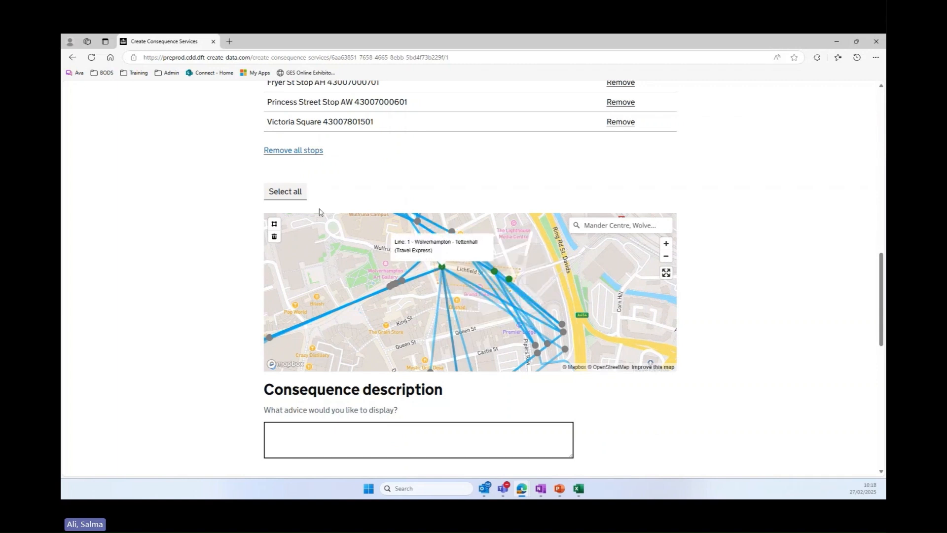
{"action": "scroll", "coordinate": [382, 203], "scroll_direction": "down", "scroll_amount": 2}
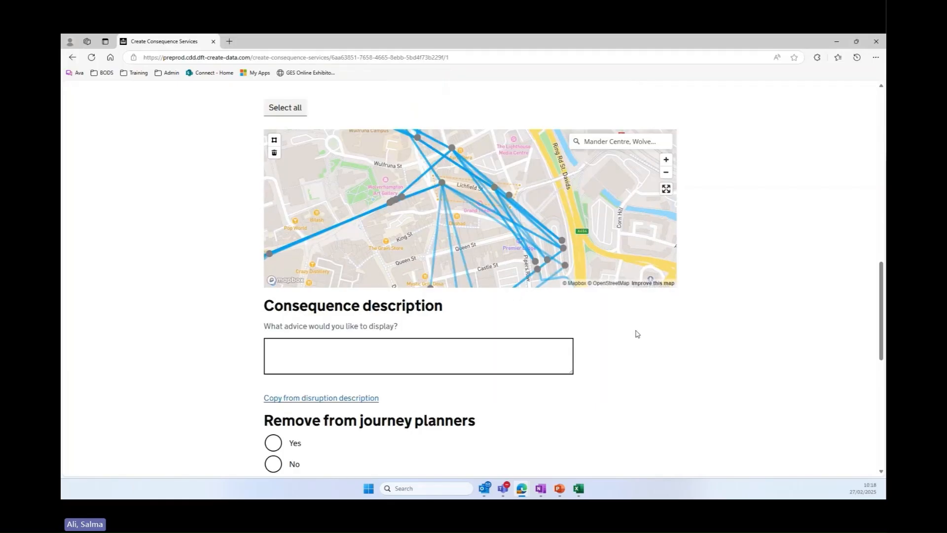
{"action": "scroll", "coordinate": [636, 334], "scroll_direction": "up", "scroll_amount": 1}
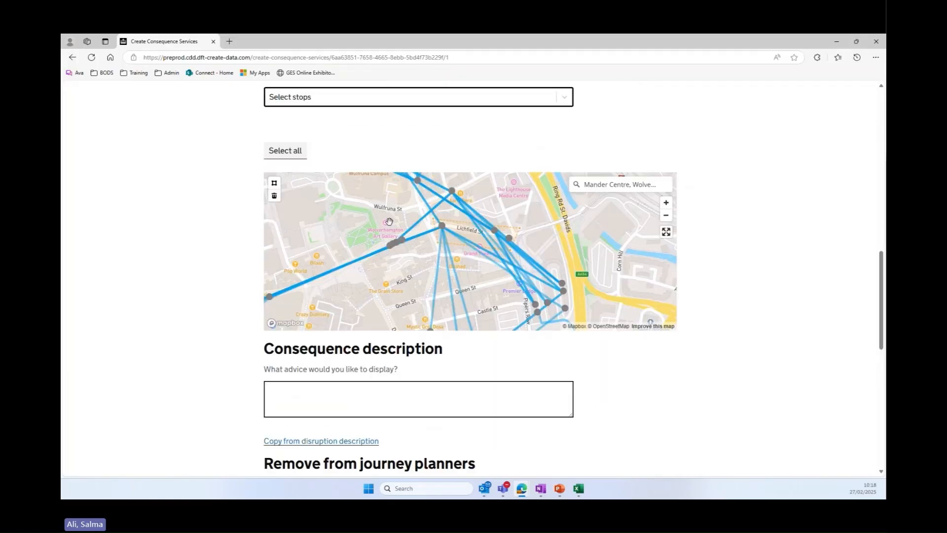
{"action": "left_click", "coordinate": [441, 229]}
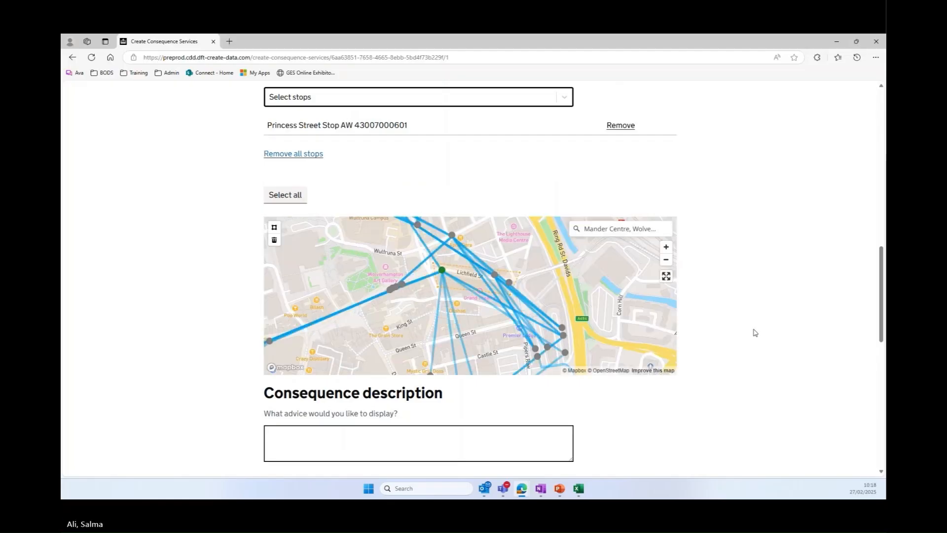
Check the services consequence's chosen services and stop, and fill its advice text with a copy of the disruption description
{"action": "scroll", "coordinate": [747, 240], "scroll_direction": "up", "scroll_amount": 5}
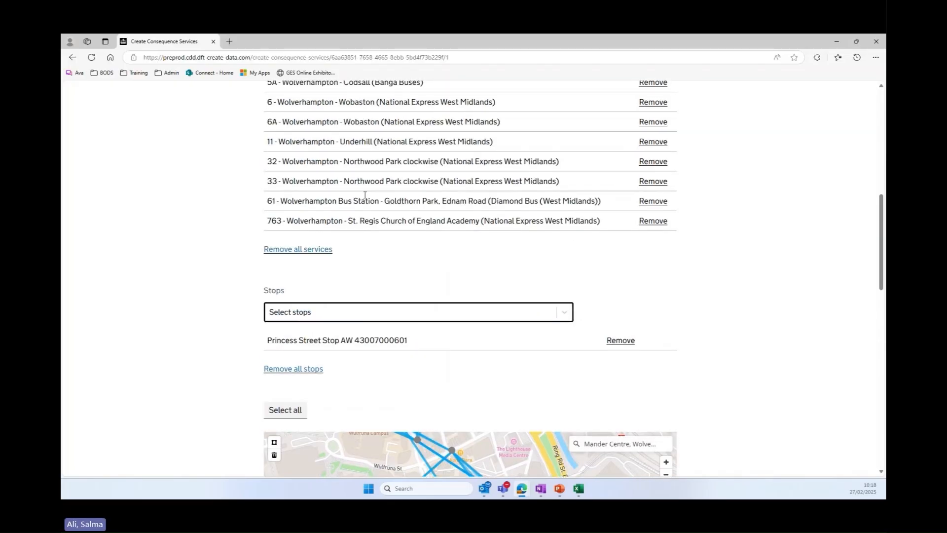
{"action": "scroll", "coordinate": [610, 207], "scroll_direction": "down", "scroll_amount": 3}
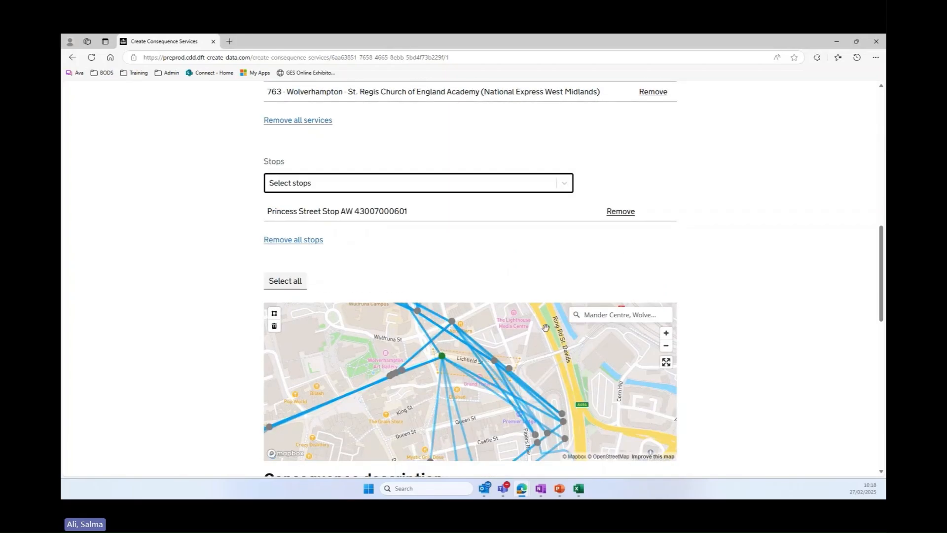
{"action": "scroll", "coordinate": [712, 299], "scroll_direction": "down", "scroll_amount": 1}
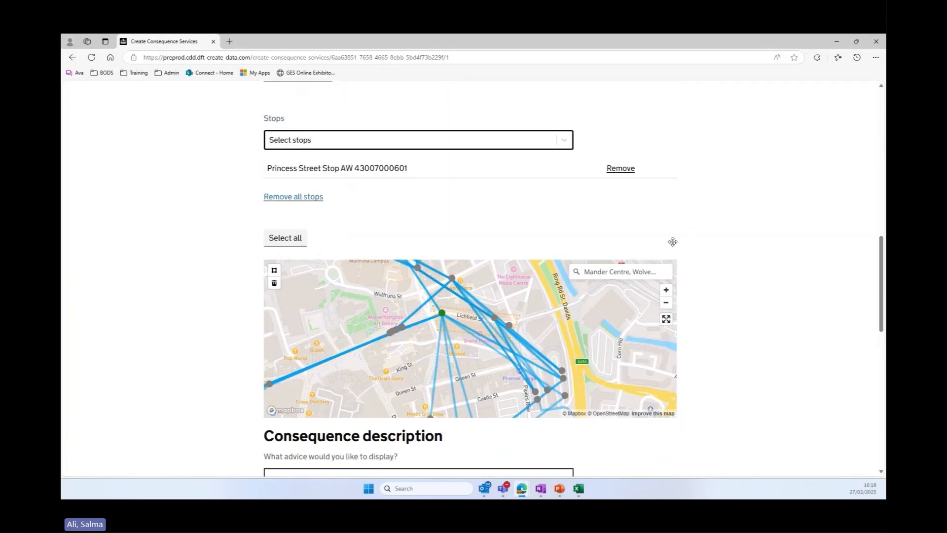
{"action": "mouse_move", "coordinate": [443, 321]}
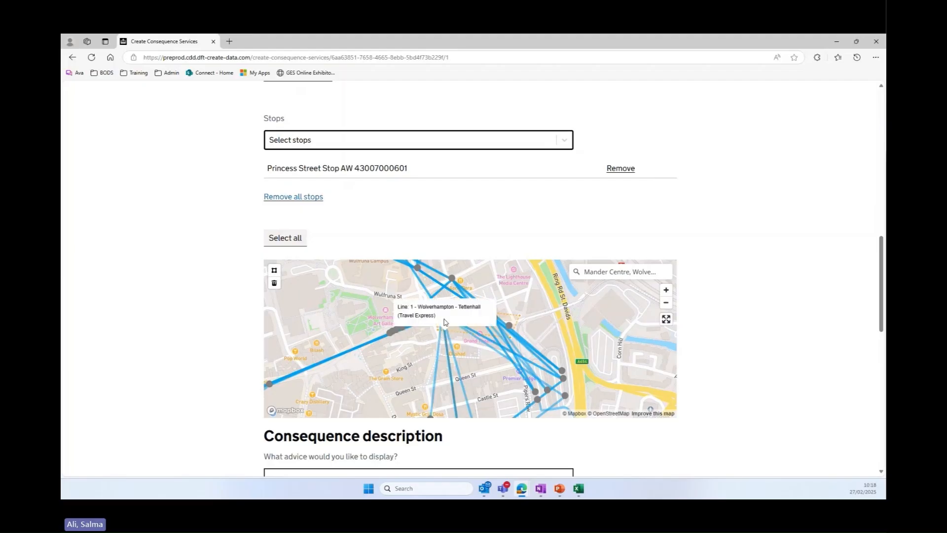
{"action": "scroll", "coordinate": [794, 306], "scroll_direction": "down", "scroll_amount": 3}
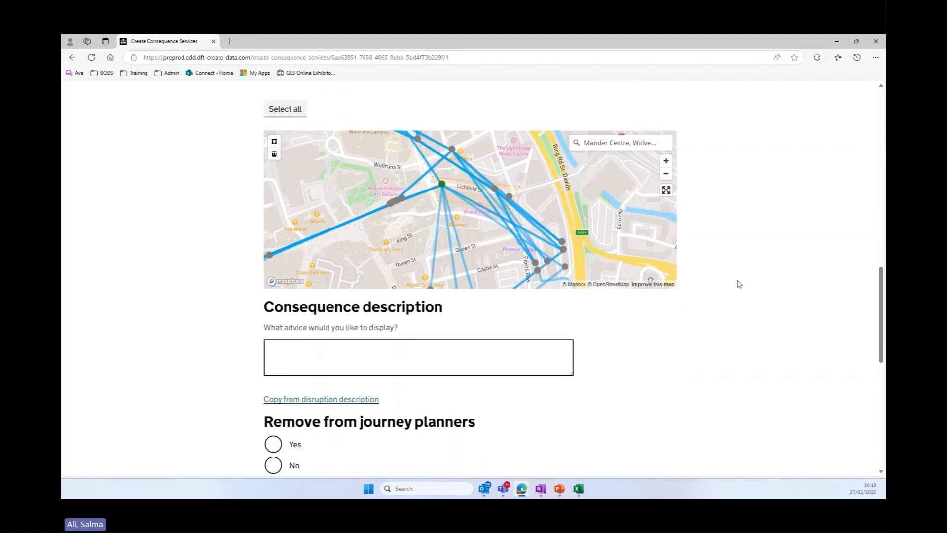
{"action": "scroll", "coordinate": [733, 281], "scroll_direction": "down", "scroll_amount": 2}
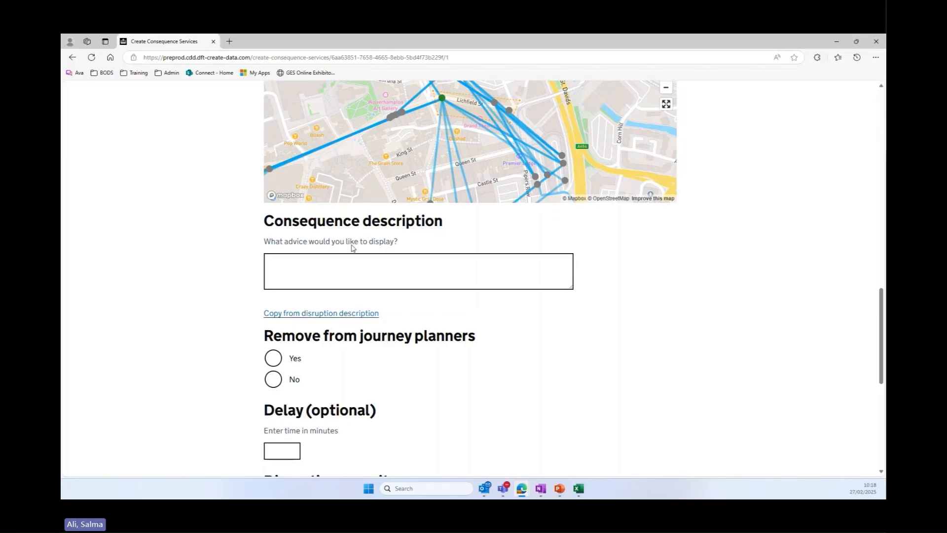
{"action": "left_click", "coordinate": [401, 272]}
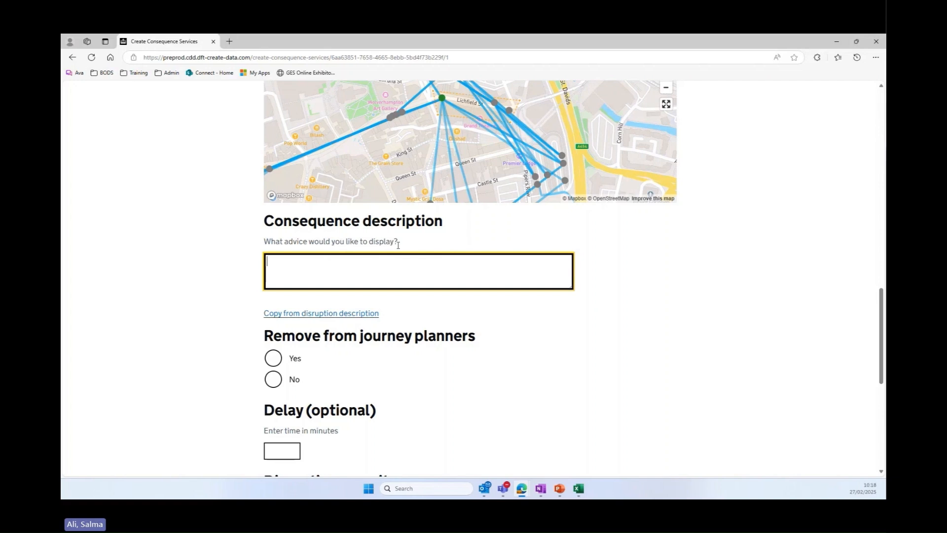
{"action": "left_click", "coordinate": [296, 313]}
{"action": "scroll", "coordinate": [579, 321], "scroll_direction": "down", "scroll_amount": 1}
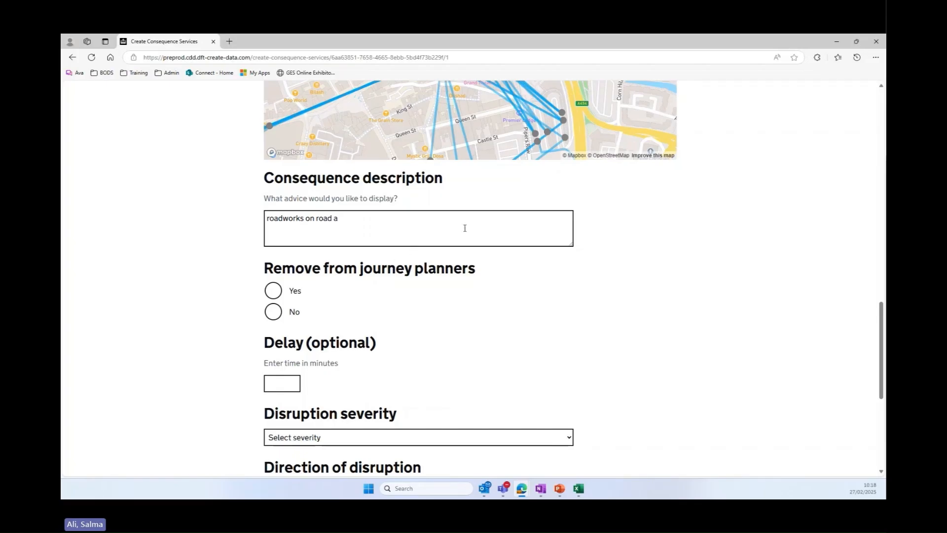
Set removal from journey planners to No and the disruption severity to Very slight, then save the services consequence
{"action": "scroll", "coordinate": [465, 263], "scroll_direction": "down", "scroll_amount": 1}
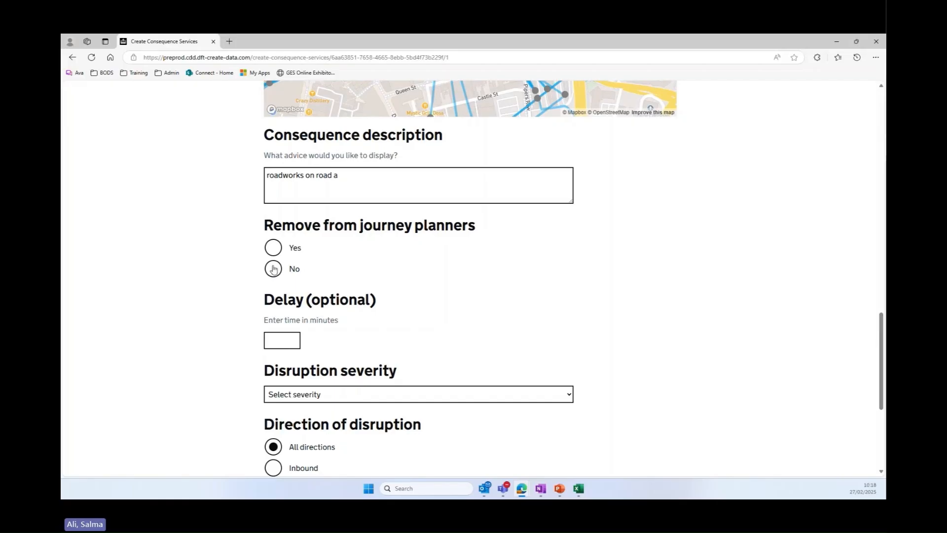
{"action": "left_click", "coordinate": [274, 268]}
{"action": "scroll", "coordinate": [363, 281], "scroll_direction": "down", "scroll_amount": 3}
{"action": "left_click", "coordinate": [367, 266]}
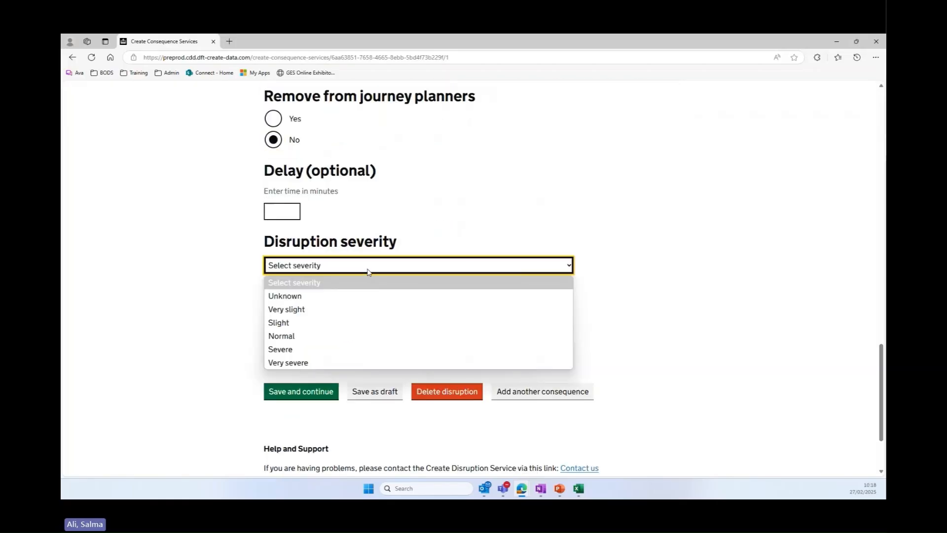
{"action": "left_click", "coordinate": [344, 309]}
{"action": "scroll", "coordinate": [436, 313], "scroll_direction": "down", "scroll_amount": 2}
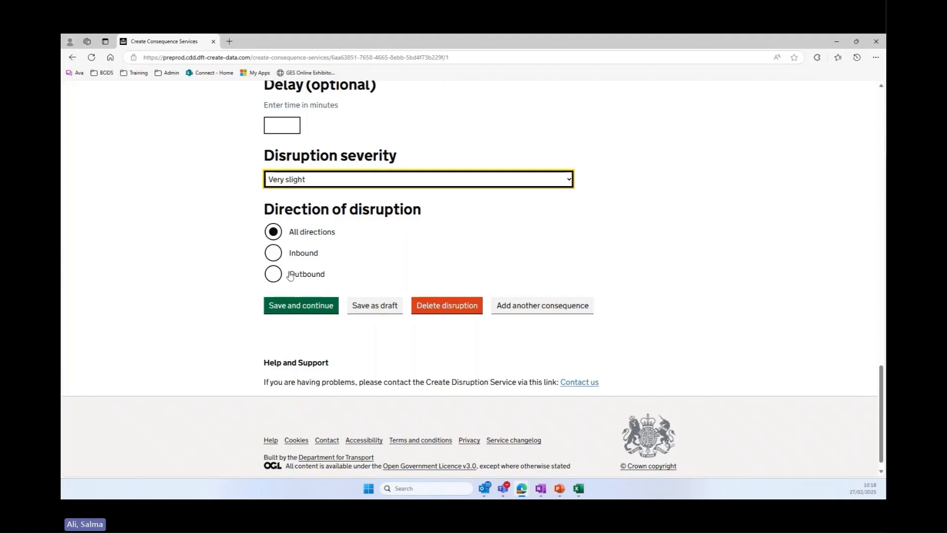
{"action": "left_click", "coordinate": [318, 306]}
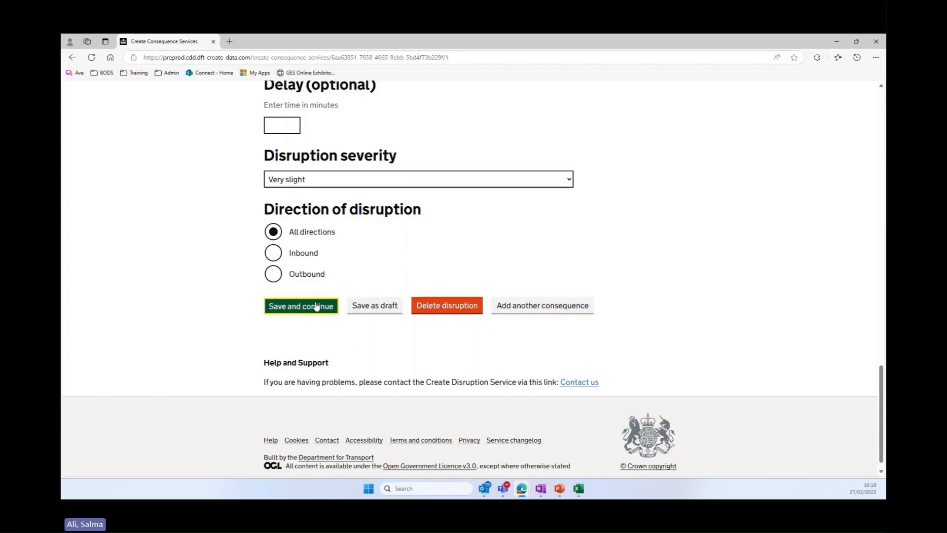
Review the disruption's answers, expanding all consequence sections to examine the details of the stops and services consequences
{"action": "scroll", "coordinate": [693, 289], "scroll_direction": "down", "scroll_amount": 3}
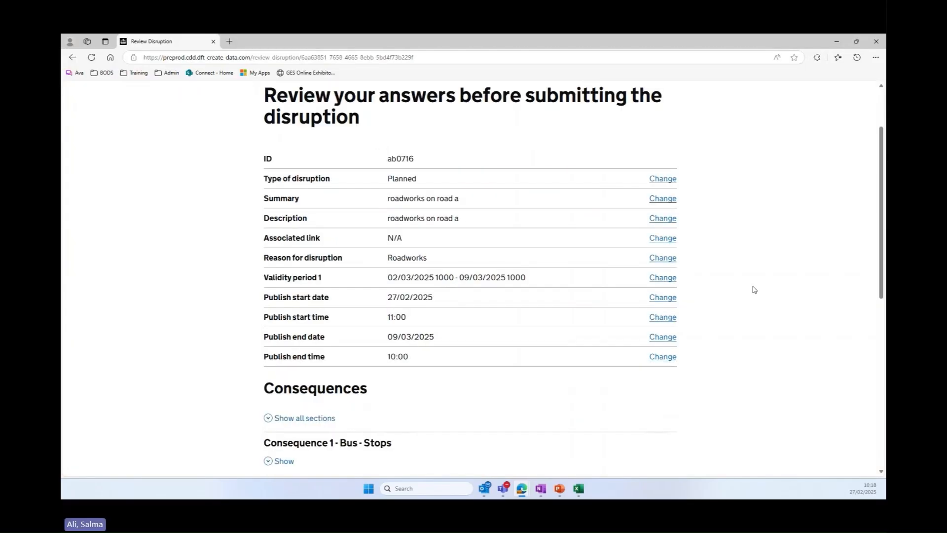
{"action": "scroll", "coordinate": [695, 282], "scroll_direction": "down", "scroll_amount": 1}
{"action": "scroll", "coordinate": [694, 283], "scroll_direction": "down", "scroll_amount": 4}
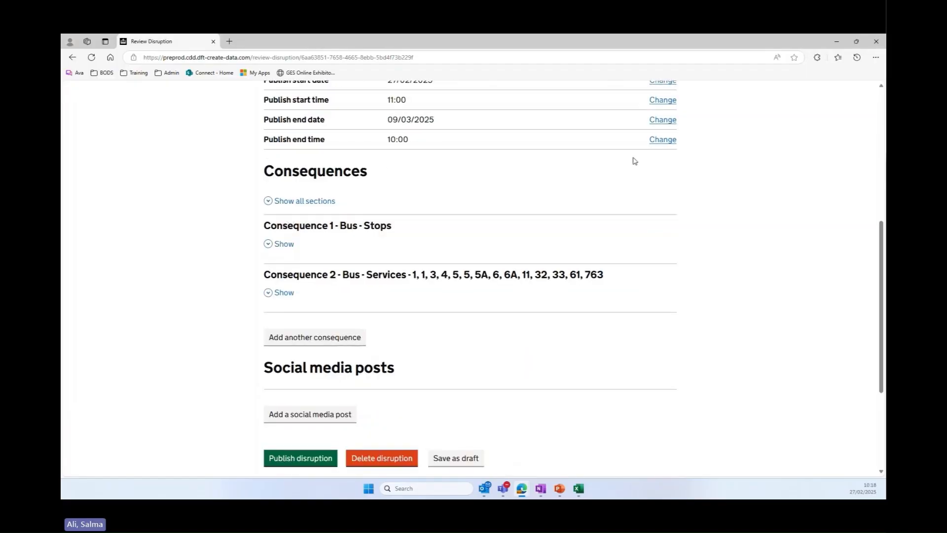
{"action": "scroll", "coordinate": [632, 158], "scroll_direction": "up", "scroll_amount": 4}
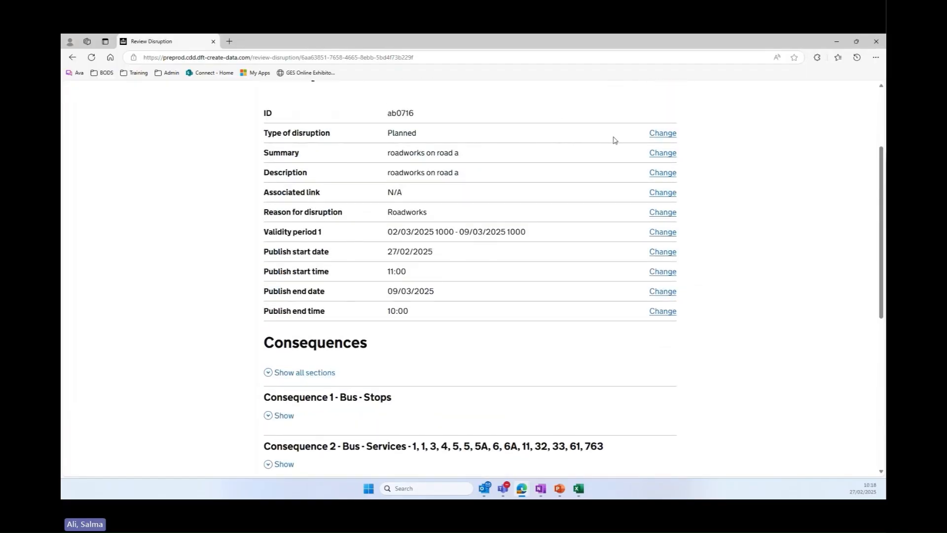
{"action": "scroll", "coordinate": [591, 278], "scroll_direction": "down", "scroll_amount": 2}
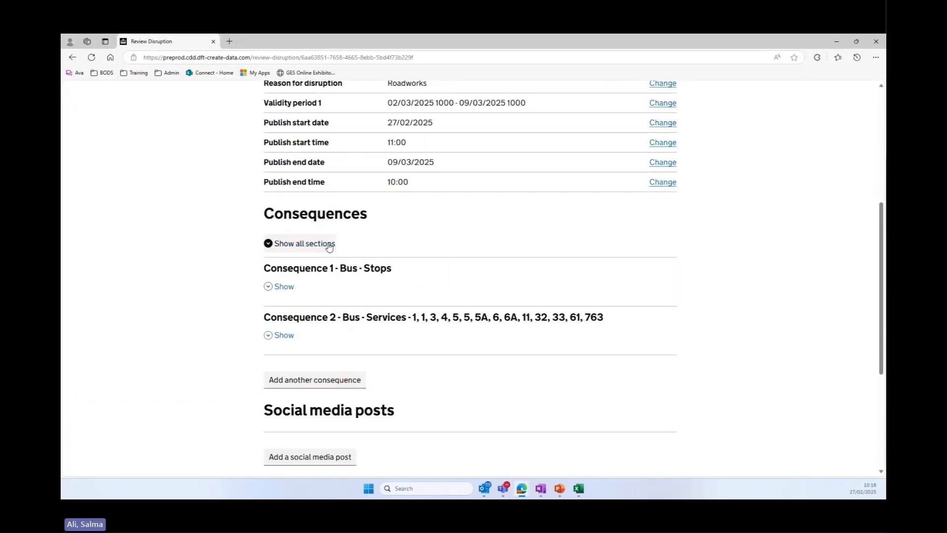
{"action": "left_click", "coordinate": [329, 246]}
{"action": "scroll", "coordinate": [513, 269], "scroll_direction": "down", "scroll_amount": 2}
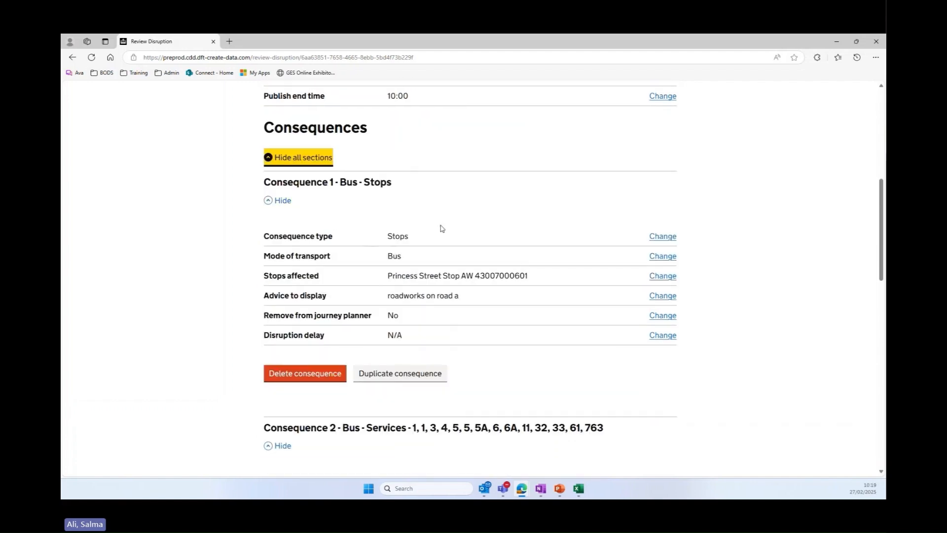
{"action": "scroll", "coordinate": [406, 363], "scroll_direction": "down", "scroll_amount": 4}
{"action": "scroll", "coordinate": [664, 383], "scroll_direction": "down", "scroll_amount": 2}
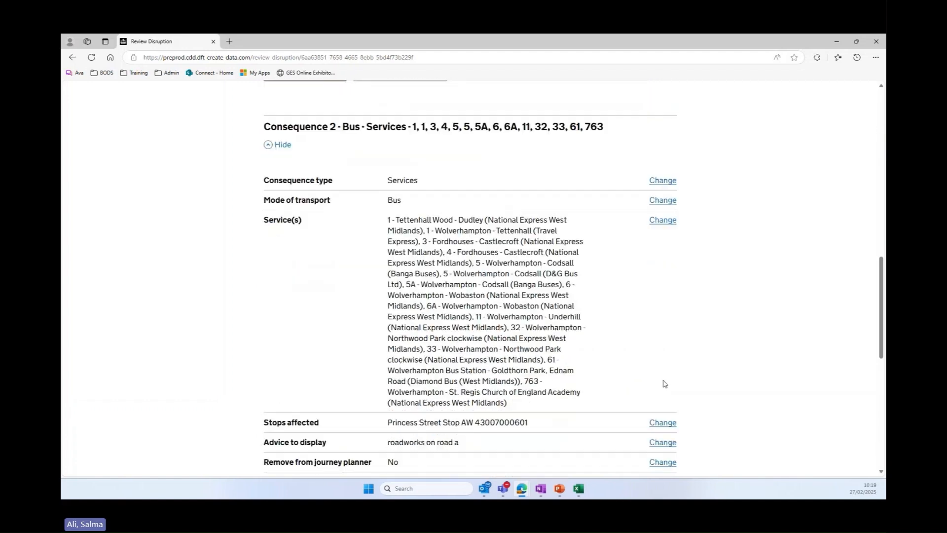
{"action": "scroll", "coordinate": [664, 384], "scroll_direction": "down", "scroll_amount": 3}
{"action": "scroll", "coordinate": [497, 264], "scroll_direction": "down", "scroll_amount": 3}
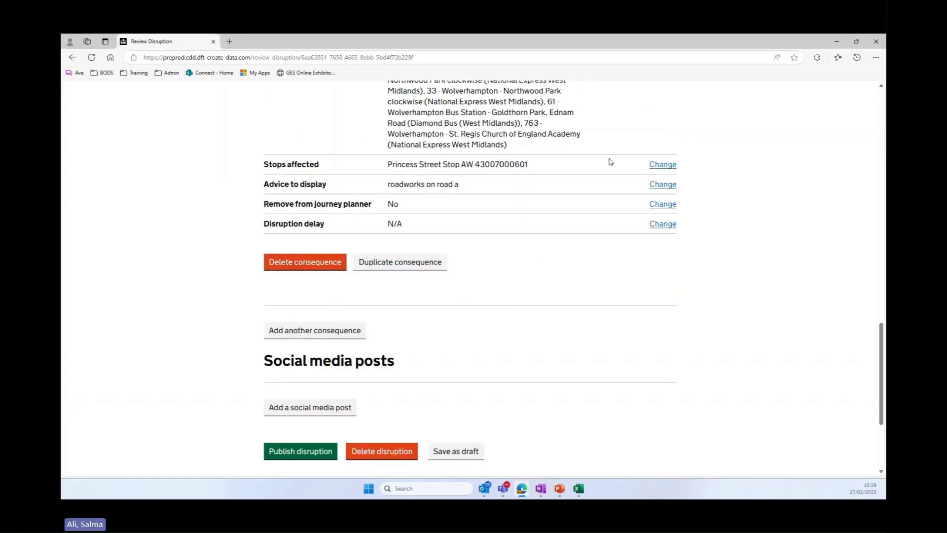
{"action": "scroll", "coordinate": [589, 311], "scroll_direction": "down", "scroll_amount": 2}
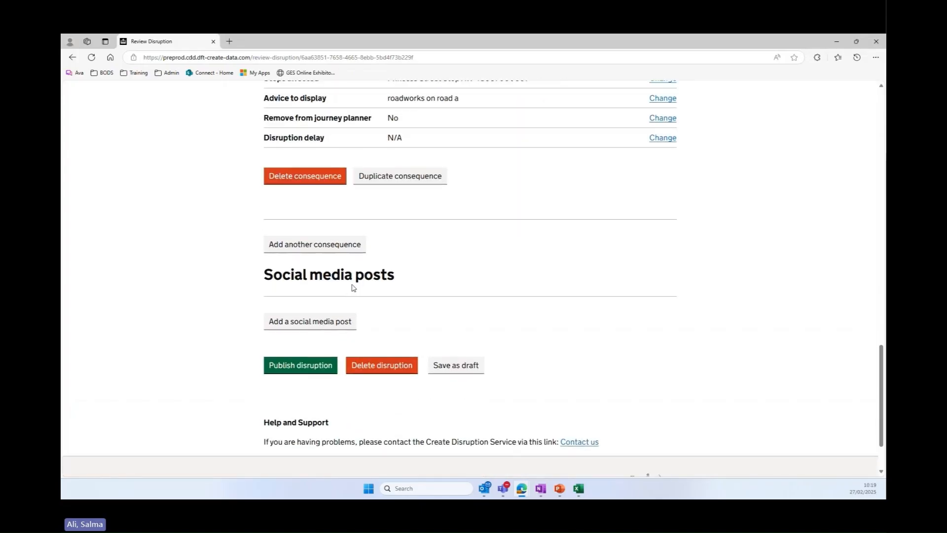
Start a social media post, view the available social accounts, and return to the disruption review without saving a post
{"action": "left_click", "coordinate": [327, 323]}
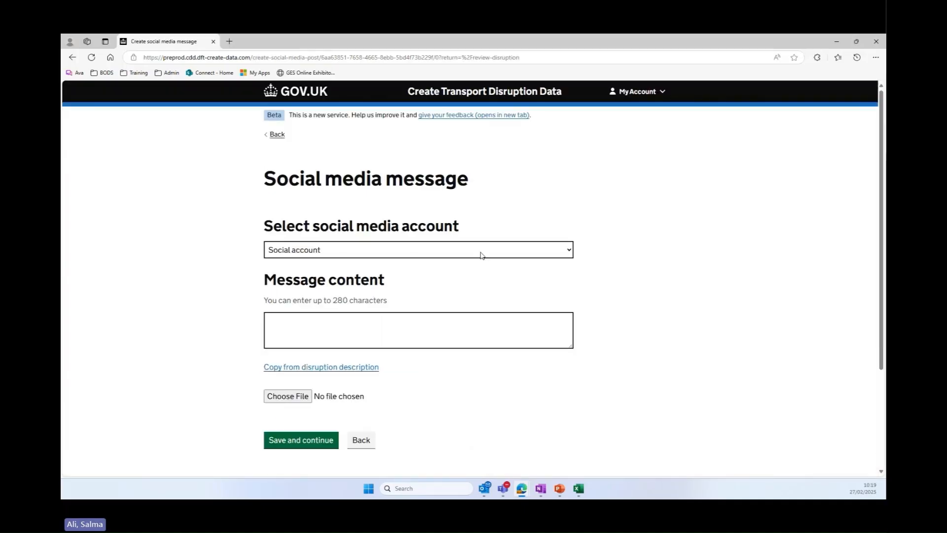
{"action": "left_click", "coordinate": [481, 255]}
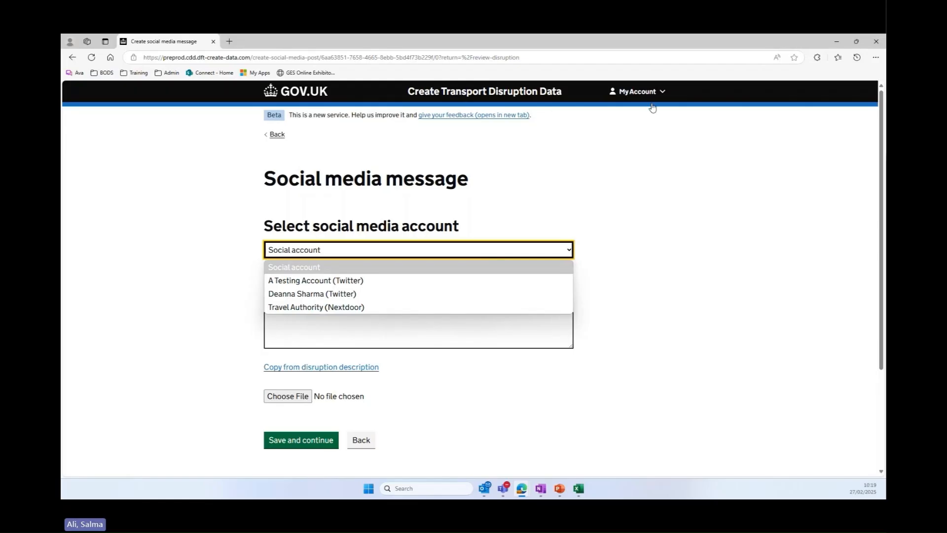
{"action": "left_click", "coordinate": [642, 221]}
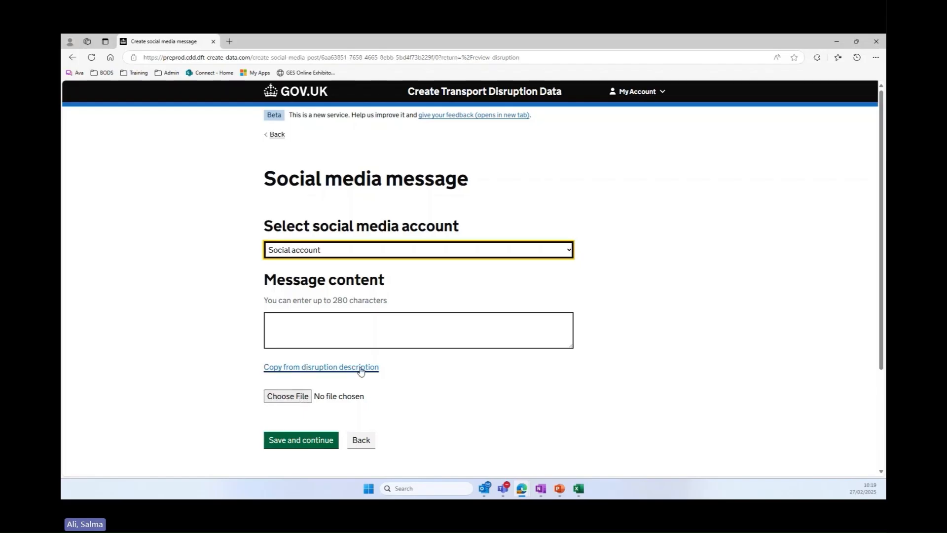
{"action": "left_click", "coordinate": [361, 439]}
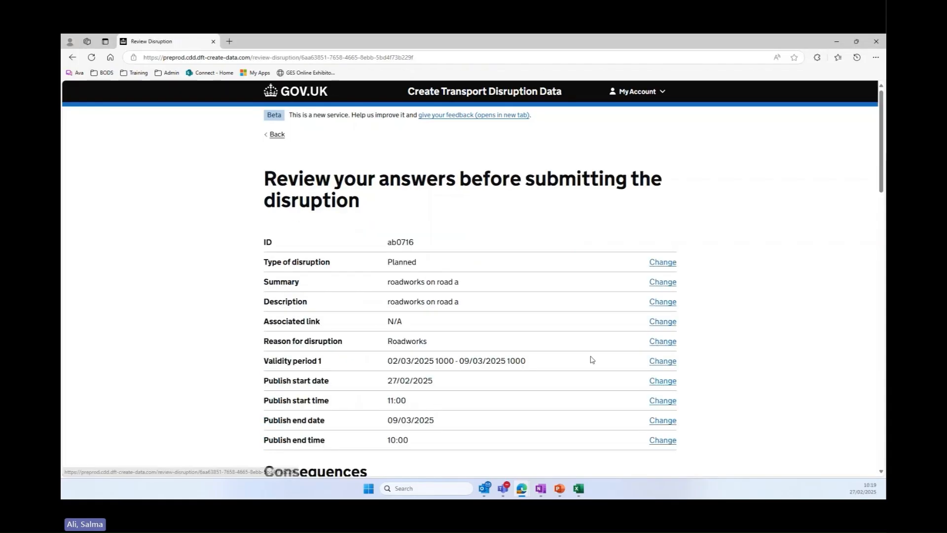
Publish the roadworks on road a disruption and display the dashboard's upcoming disruptions
{"action": "scroll", "coordinate": [641, 350], "scroll_direction": "down", "scroll_amount": 1}
{"action": "scroll", "coordinate": [640, 350], "scroll_direction": "down", "scroll_amount": 15}
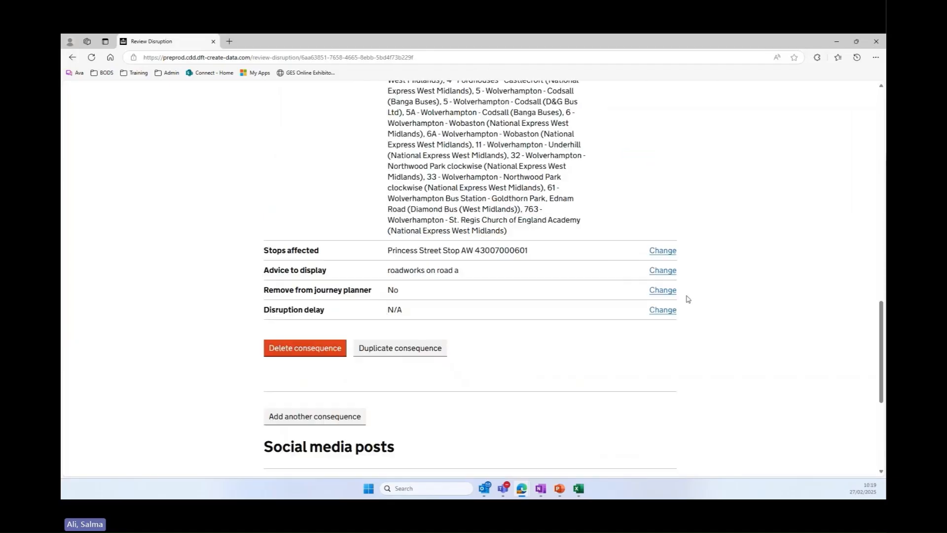
{"action": "left_click", "coordinate": [303, 290]}
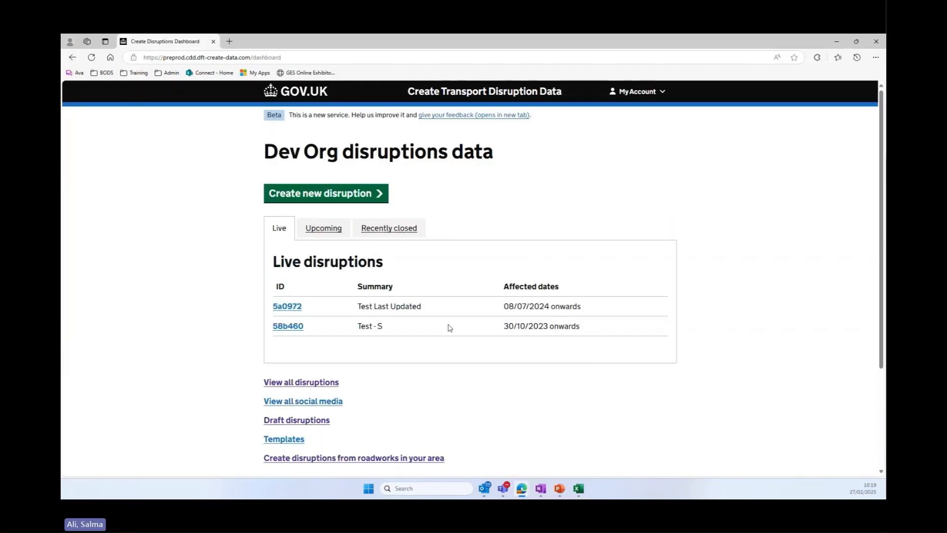
{"action": "left_click", "coordinate": [323, 228]}
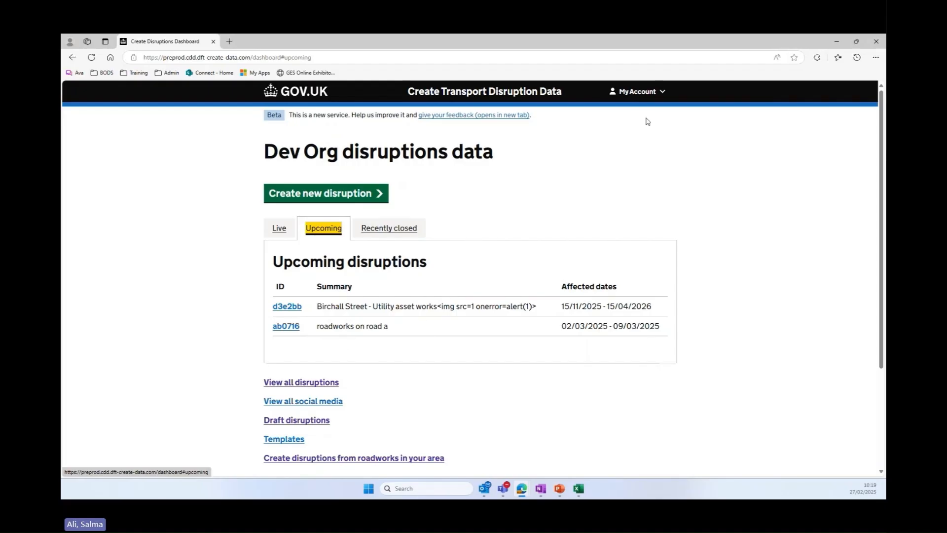
Open the account settings and examine the account details, email notification options and data source for each transport mode
{"action": "left_click", "coordinate": [641, 94]}
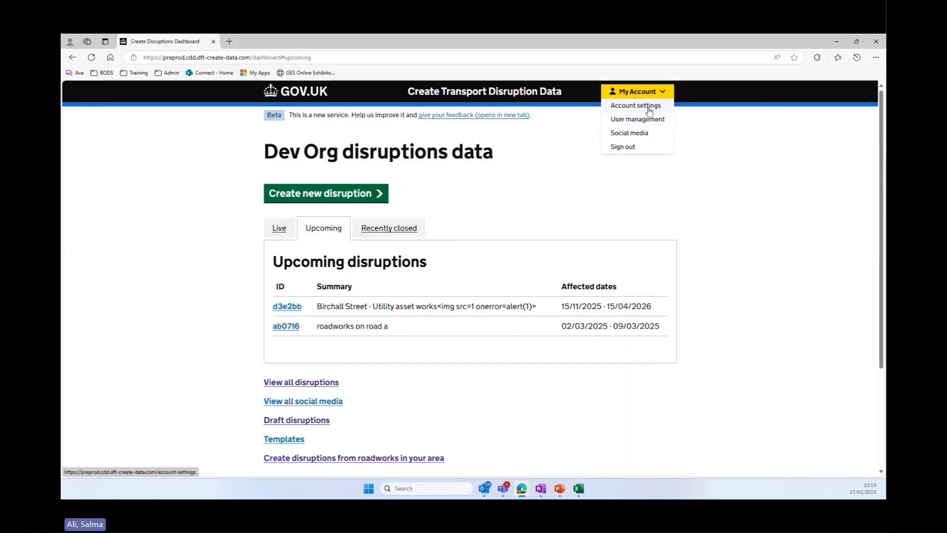
{"action": "left_click", "coordinate": [646, 108]}
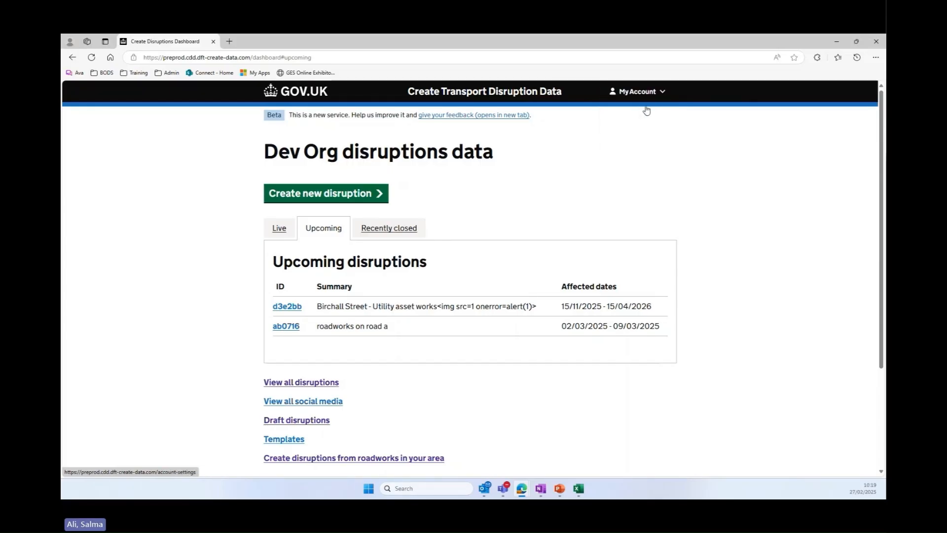
{"action": "scroll", "coordinate": [553, 204], "scroll_direction": "down", "scroll_amount": 2}
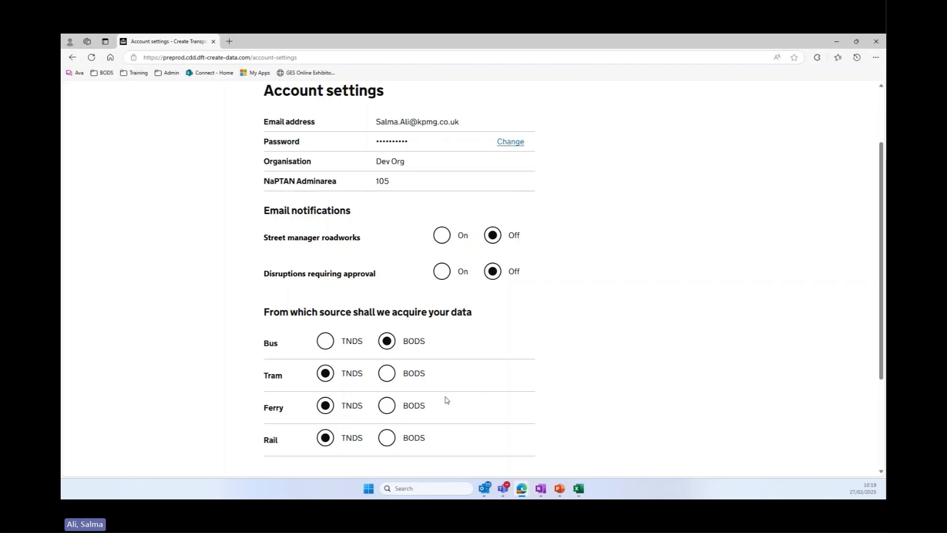
{"action": "scroll", "coordinate": [497, 379], "scroll_direction": "up", "scroll_amount": 1}
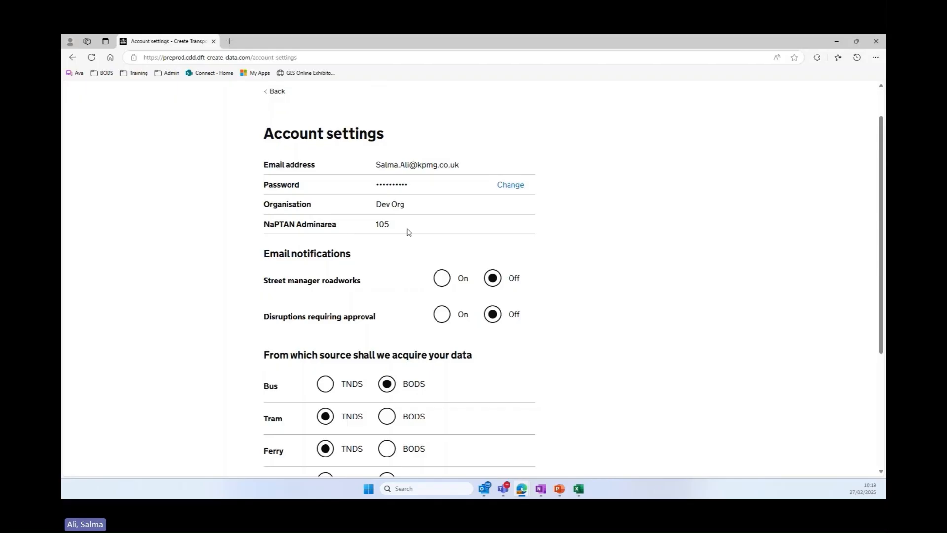
{"action": "scroll", "coordinate": [740, 340], "scroll_direction": "up", "scroll_amount": 1}
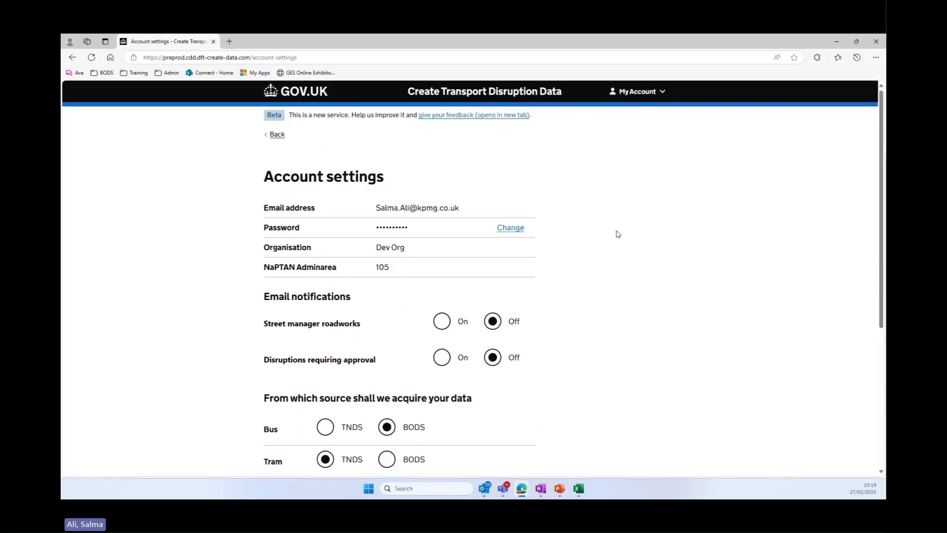
Open user management and look through the organisation's user list down to the options for adding users and operators
{"action": "left_click", "coordinate": [631, 94]}
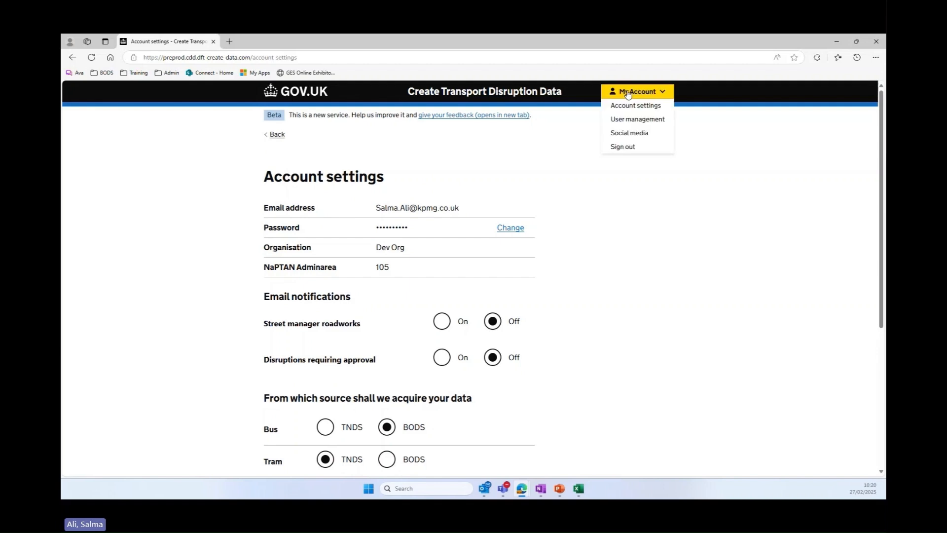
{"action": "left_click", "coordinate": [633, 121]}
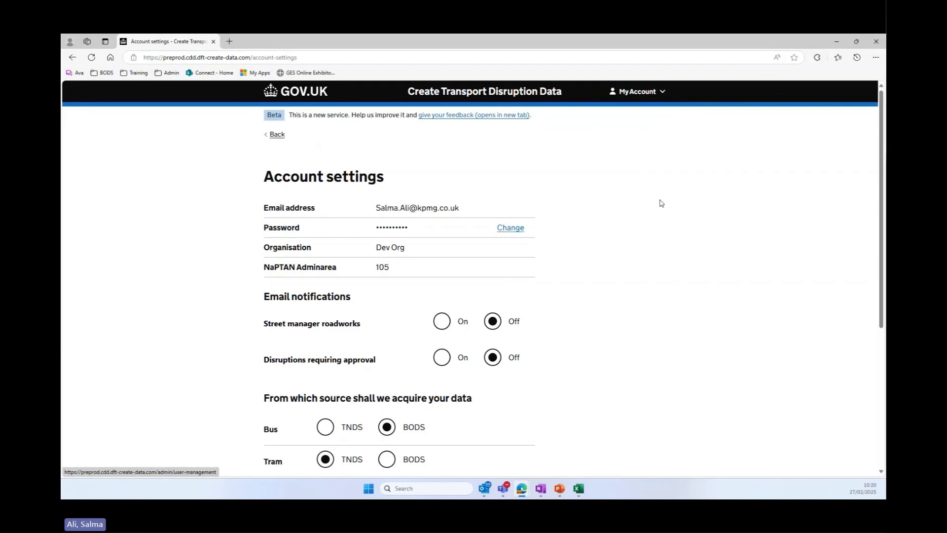
{"action": "scroll", "coordinate": [661, 269], "scroll_direction": "down", "scroll_amount": 5}
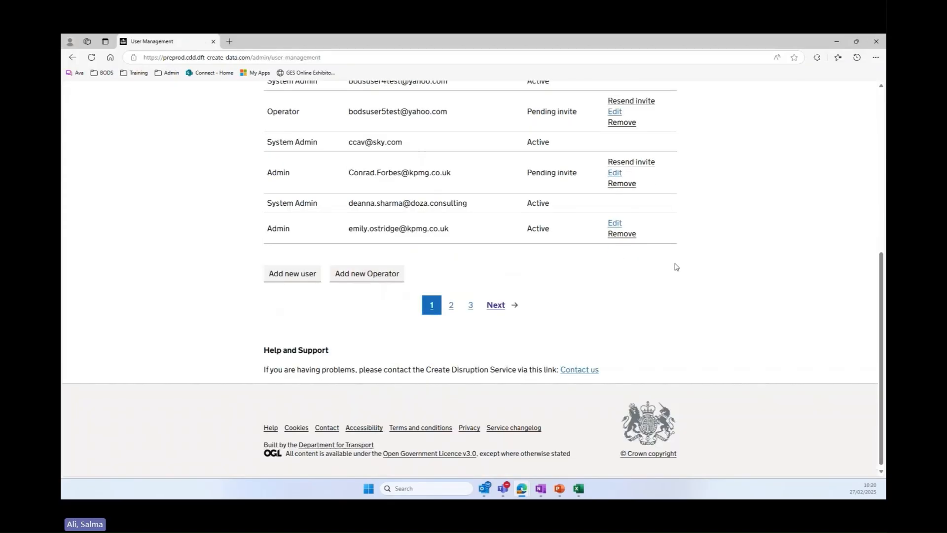
Open the form for adding a new operator, view its name and NOC code fields, and return to user management without adding one
{"action": "scroll", "coordinate": [666, 272], "scroll_direction": "up", "scroll_amount": 1}
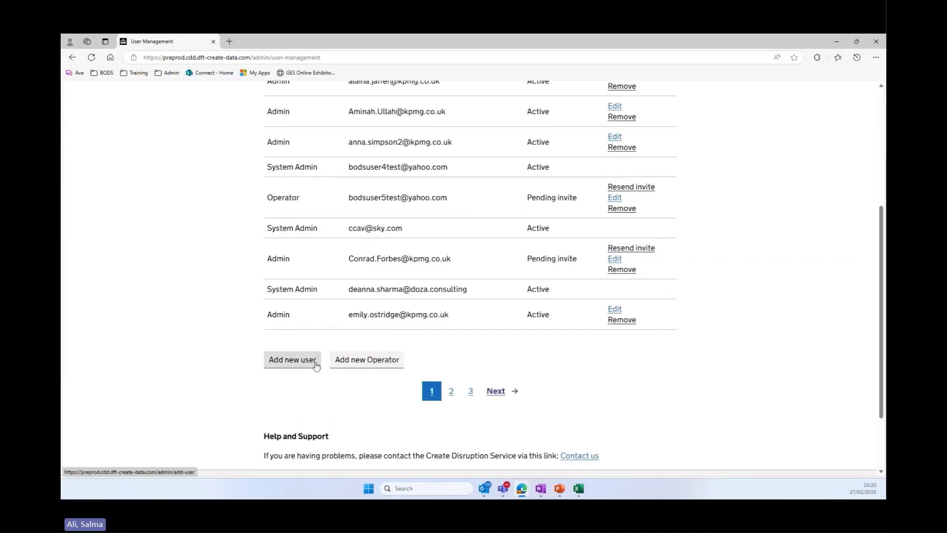
{"action": "left_click", "coordinate": [347, 362]}
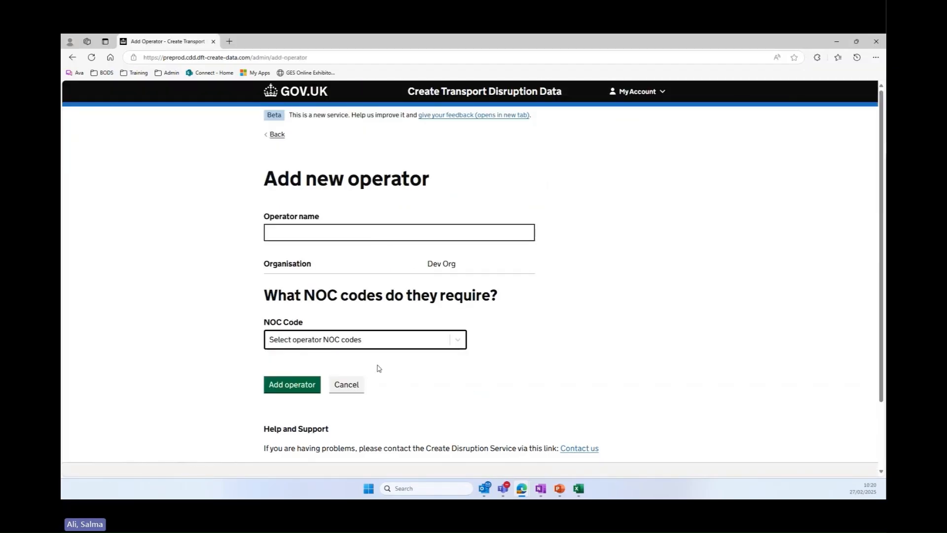
{"action": "left_click", "coordinate": [348, 391]}
Open the form for adding a new user and choose Operator as the required account to show its assignment field
{"action": "scroll", "coordinate": [381, 393], "scroll_direction": "down", "scroll_amount": 4}
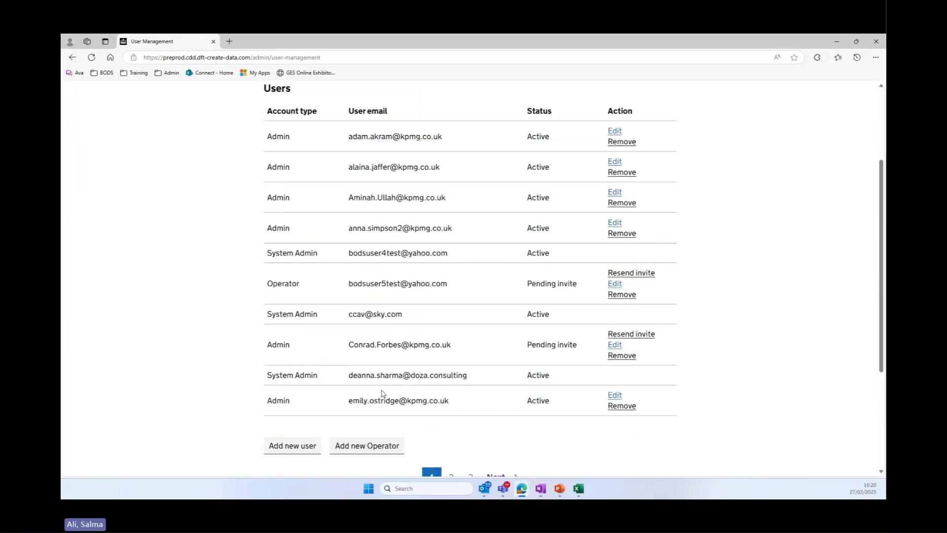
{"action": "scroll", "coordinate": [381, 393], "scroll_direction": "down", "scroll_amount": 1}
{"action": "left_click", "coordinate": [294, 406]}
{"action": "scroll", "coordinate": [323, 188], "scroll_direction": "down", "scroll_amount": 1}
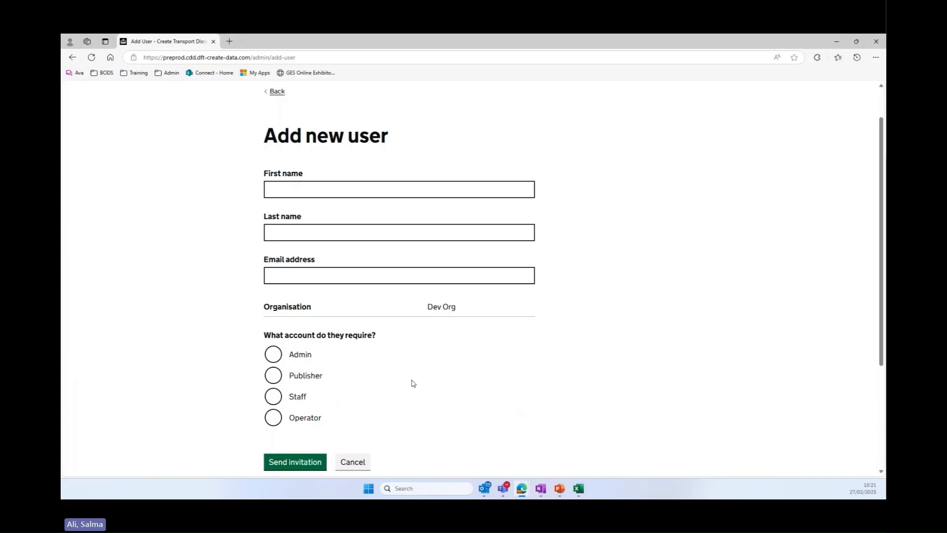
{"action": "scroll", "coordinate": [413, 385], "scroll_direction": "down", "scroll_amount": 1}
{"action": "scroll", "coordinate": [413, 385], "scroll_direction": "up", "scroll_amount": 1}
{"action": "left_click", "coordinate": [313, 419]}
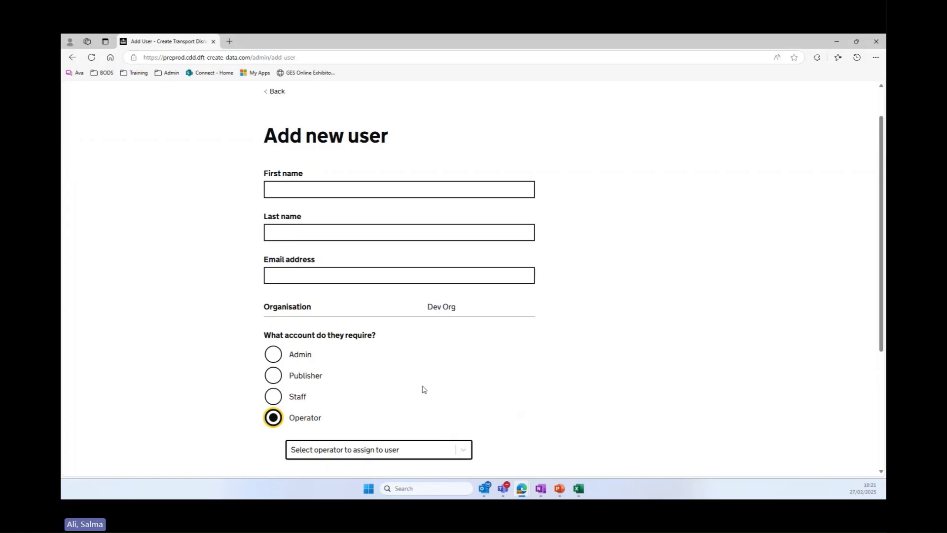
Look through the operators that can be assigned to the user, and leave the unsent invitation for the service's home page
{"action": "scroll", "coordinate": [427, 384], "scroll_direction": "down", "scroll_amount": 2}
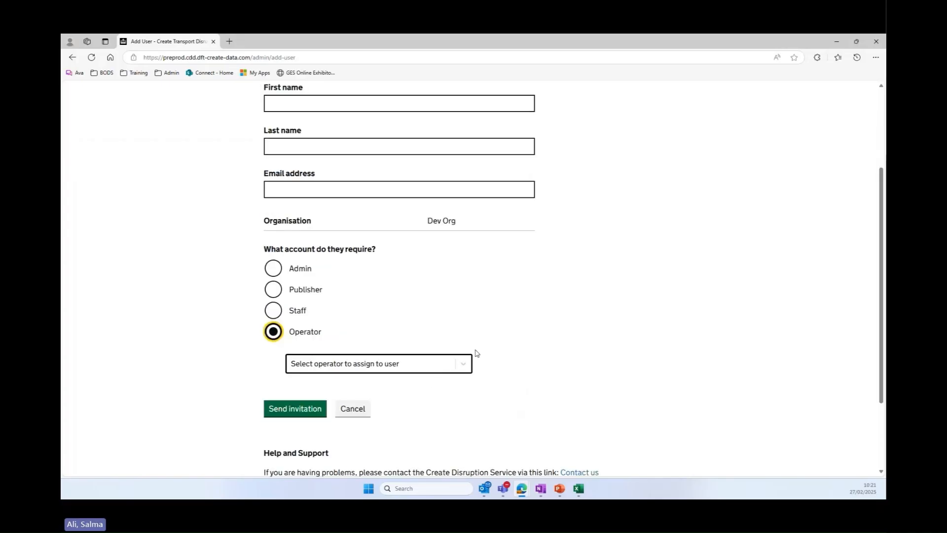
{"action": "left_click", "coordinate": [410, 369]}
{"action": "scroll", "coordinate": [403, 406], "scroll_direction": "down", "scroll_amount": 1}
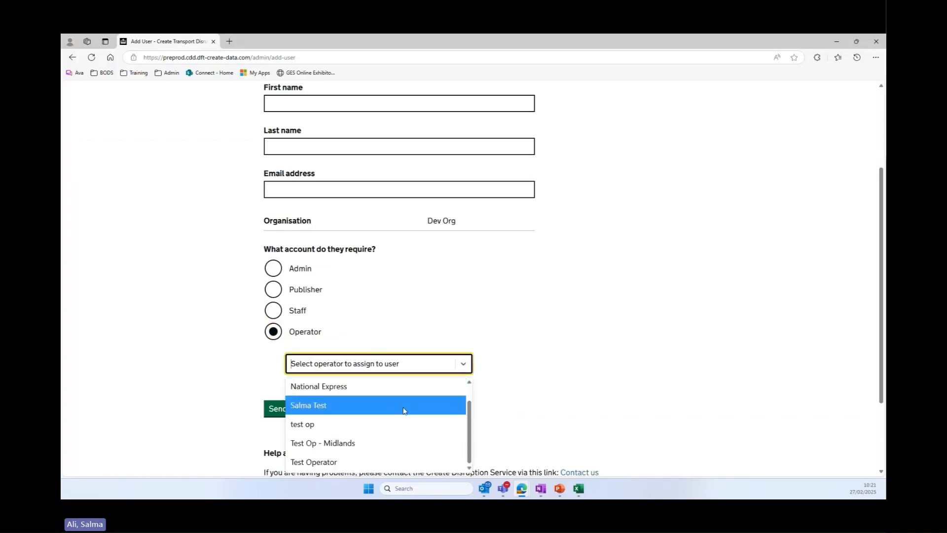
{"action": "scroll", "coordinate": [434, 392], "scroll_direction": "up", "scroll_amount": 2}
{"action": "left_click", "coordinate": [514, 328]}
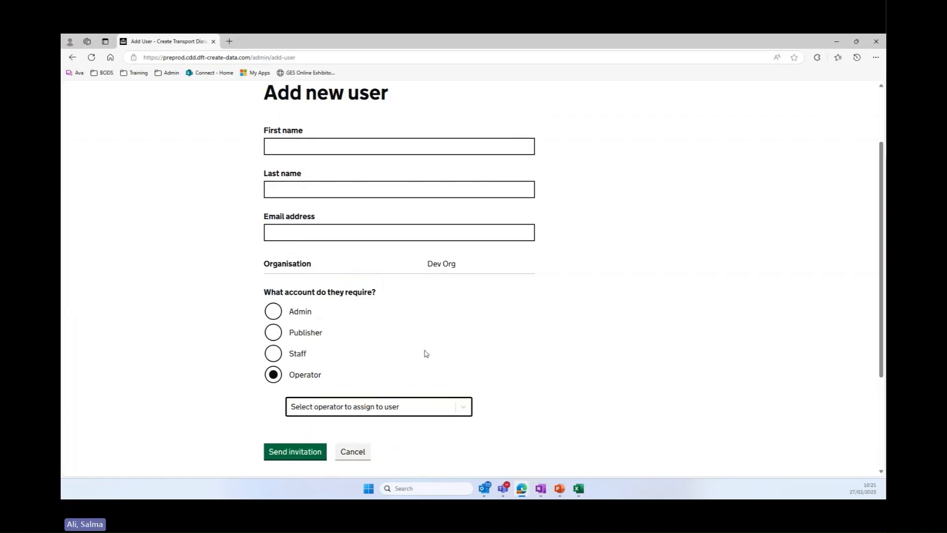
{"action": "left_click", "coordinate": [368, 452]}
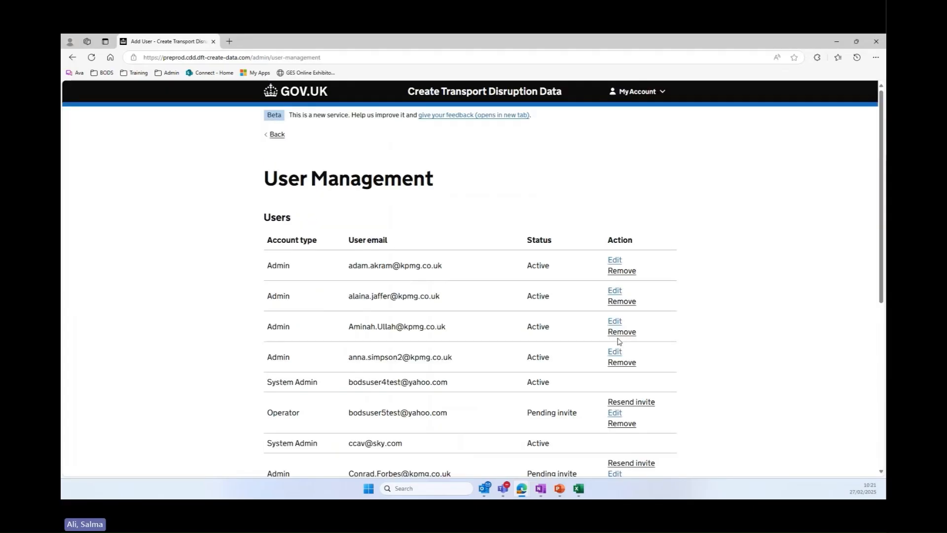
{"action": "left_click", "coordinate": [517, 90]}
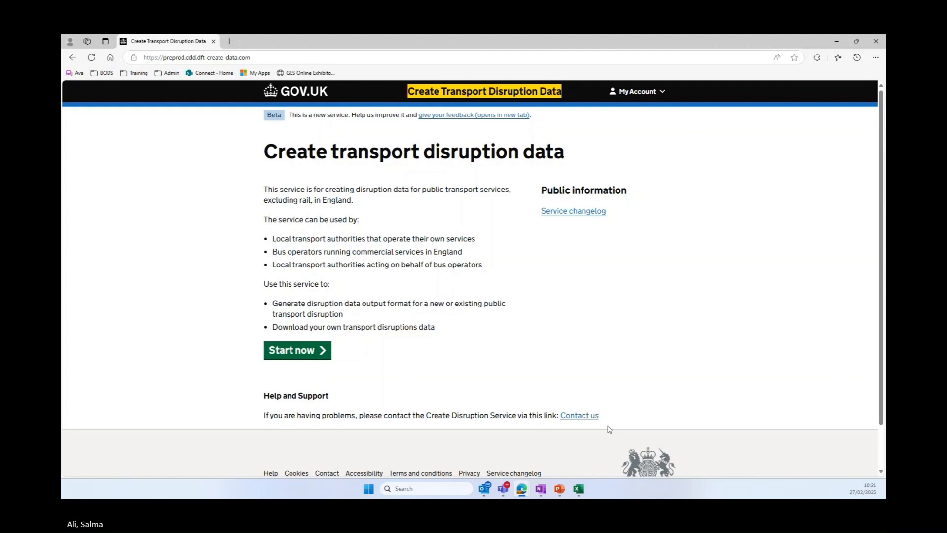
Switch to the Disruptions Workshop presentation in PowerPoint and start the slide show from the Preprod Practice slide
{"action": "mouse_move", "coordinate": [562, 488]}
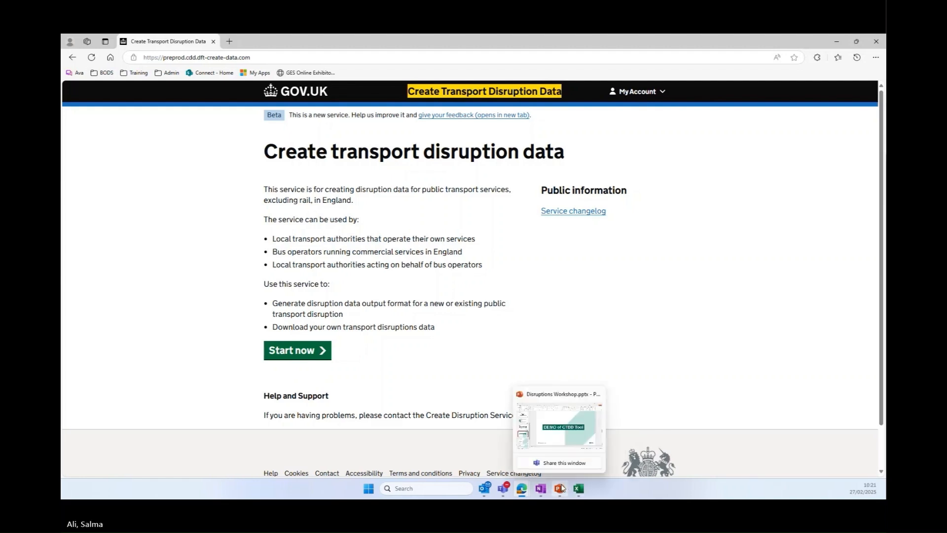
{"action": "left_click", "coordinate": [559, 427]}
{"action": "scroll", "coordinate": [140, 358], "scroll_direction": "down", "scroll_amount": 1}
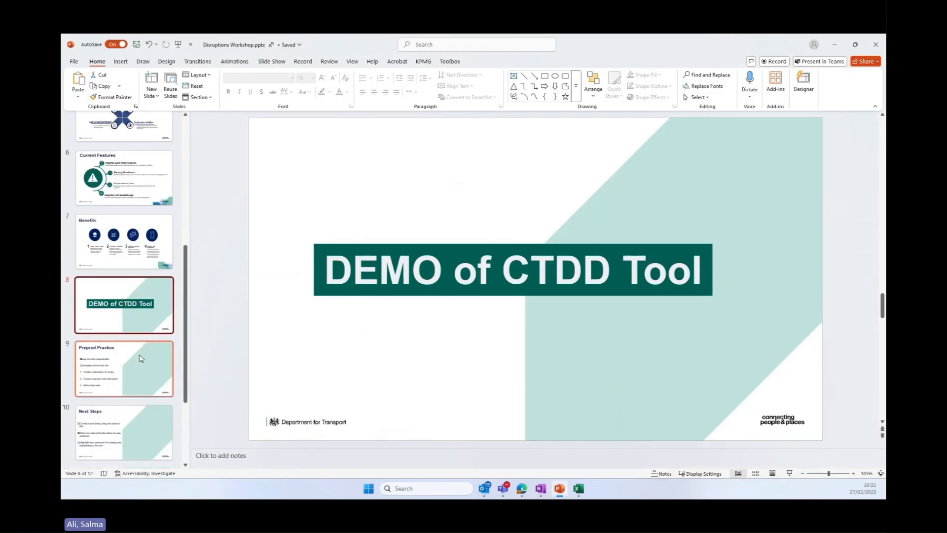
{"action": "left_click", "coordinate": [142, 357]}
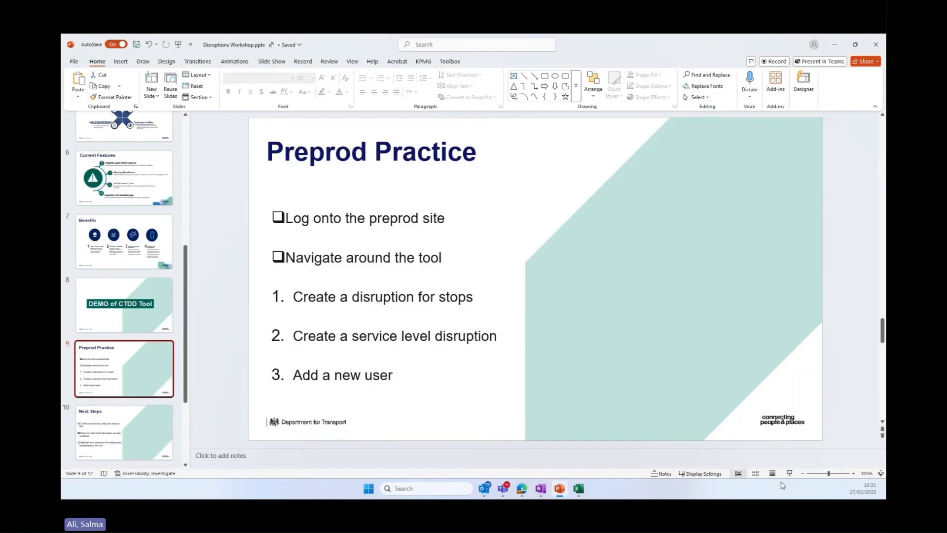
{"action": "left_click", "coordinate": [789, 473]}
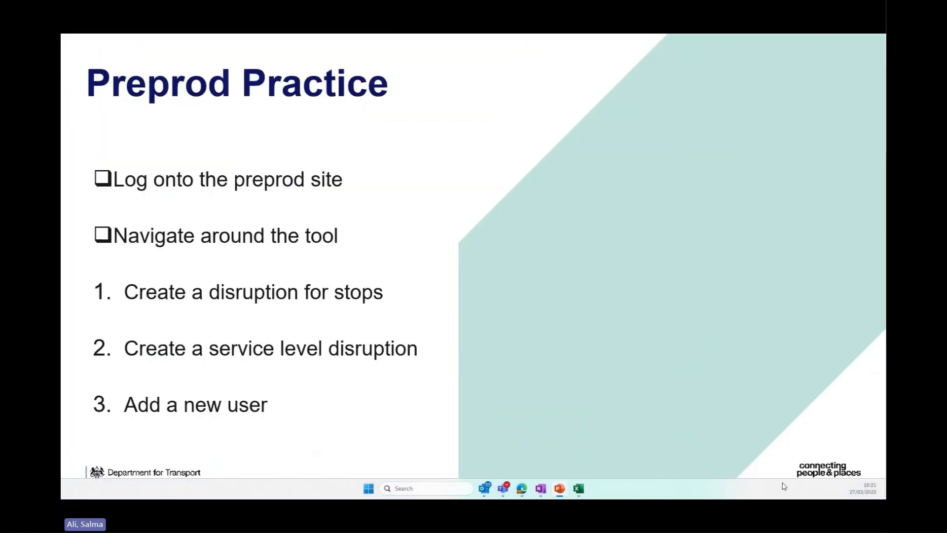